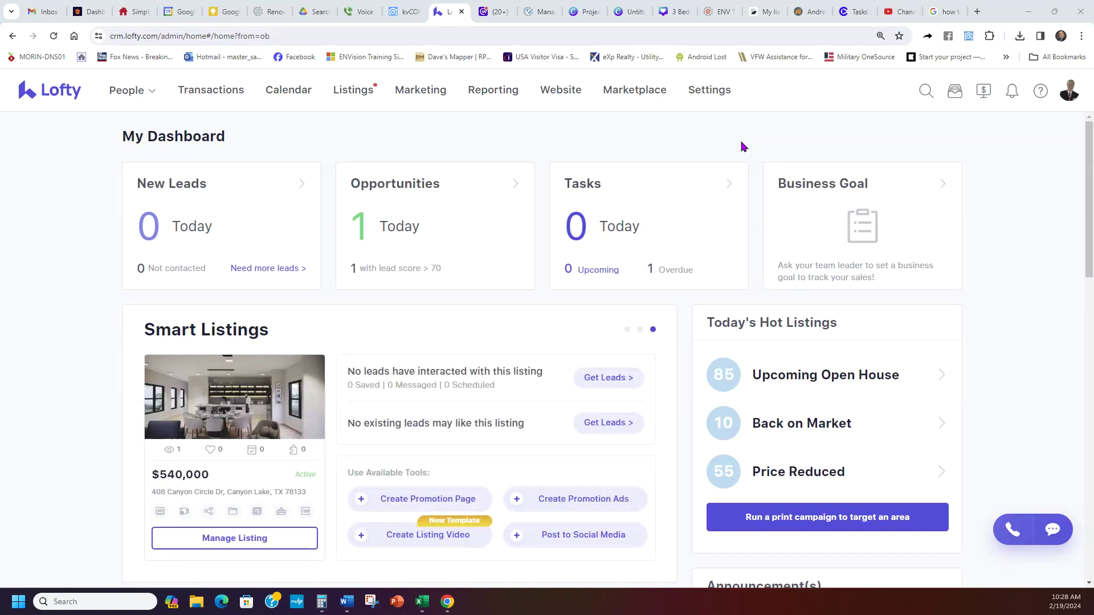
Go from Settings to the Smart Plans templates page listing my five plans.
click(708, 98)
scroll(114, 328, down, 3)
scroll(115, 328, down, 2)
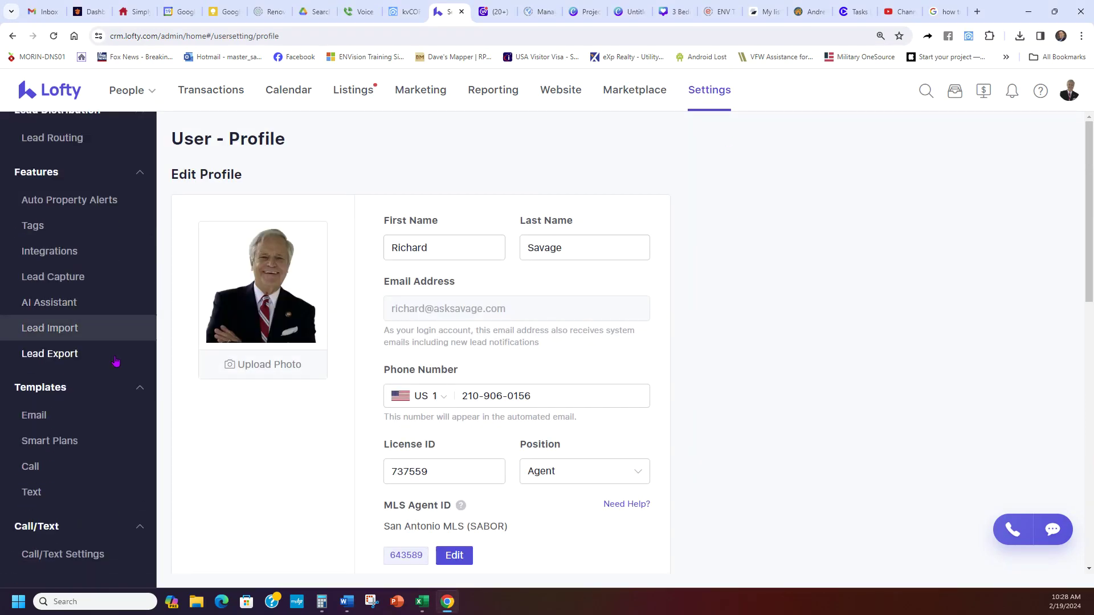
click(46, 443)
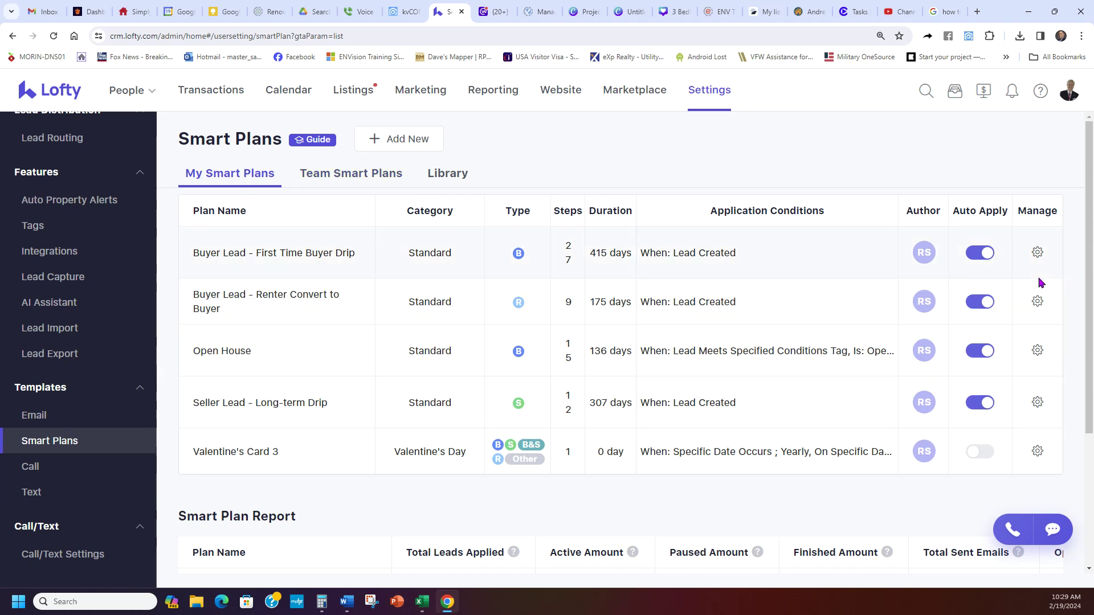
Scroll through the Team Smart Plans list, then switch to the plan Library.
click(383, 181)
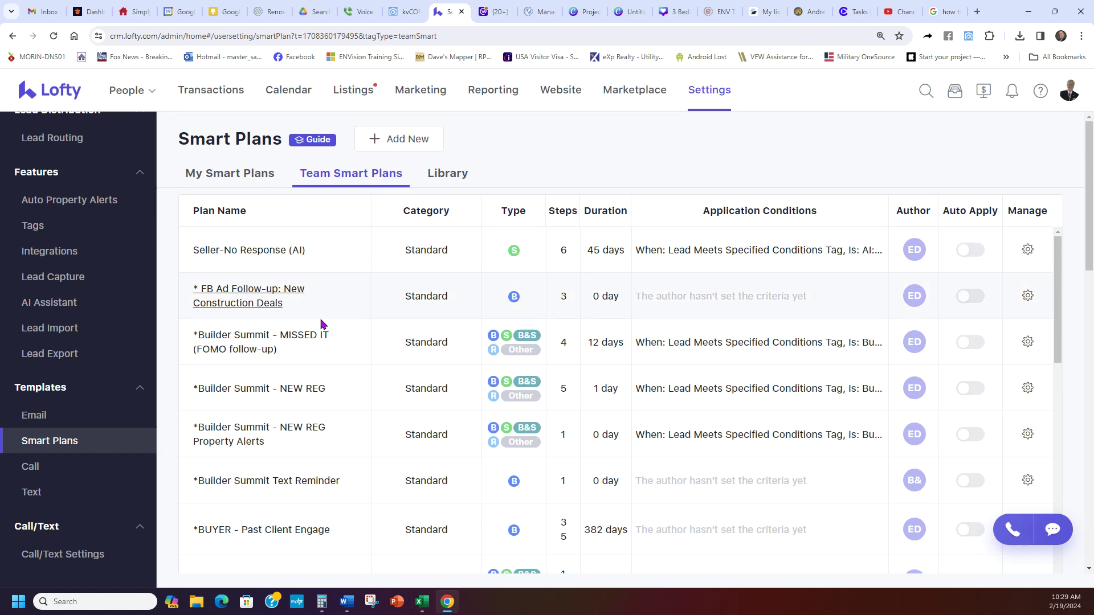
scroll(349, 298, down, 1)
scroll(350, 298, down, 8)
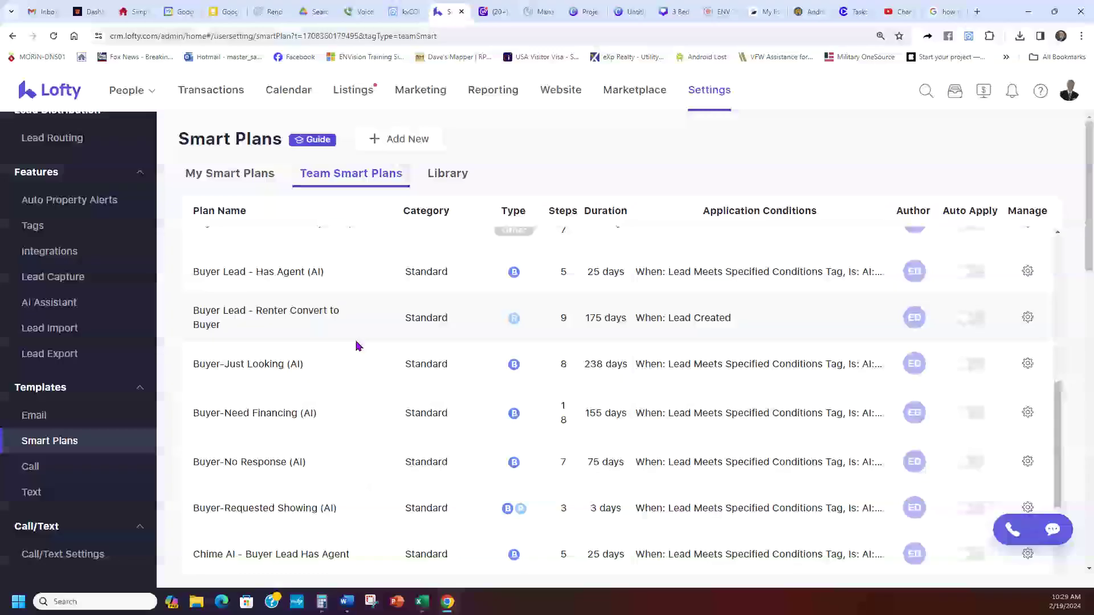
scroll(357, 345, up, 6)
scroll(357, 345, up, 3)
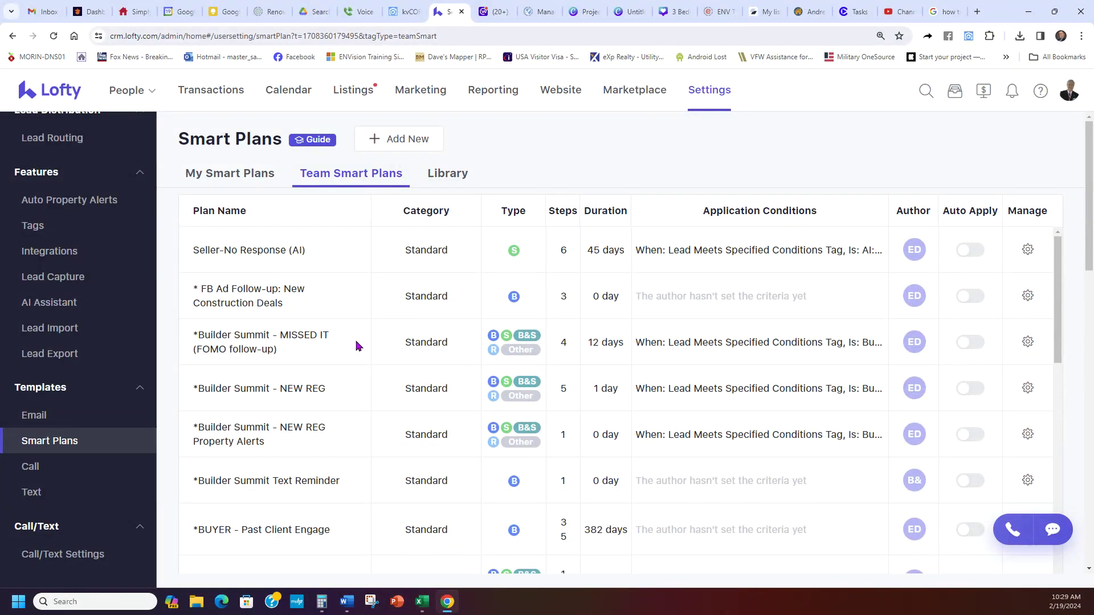
scroll(983, 307, down, 6)
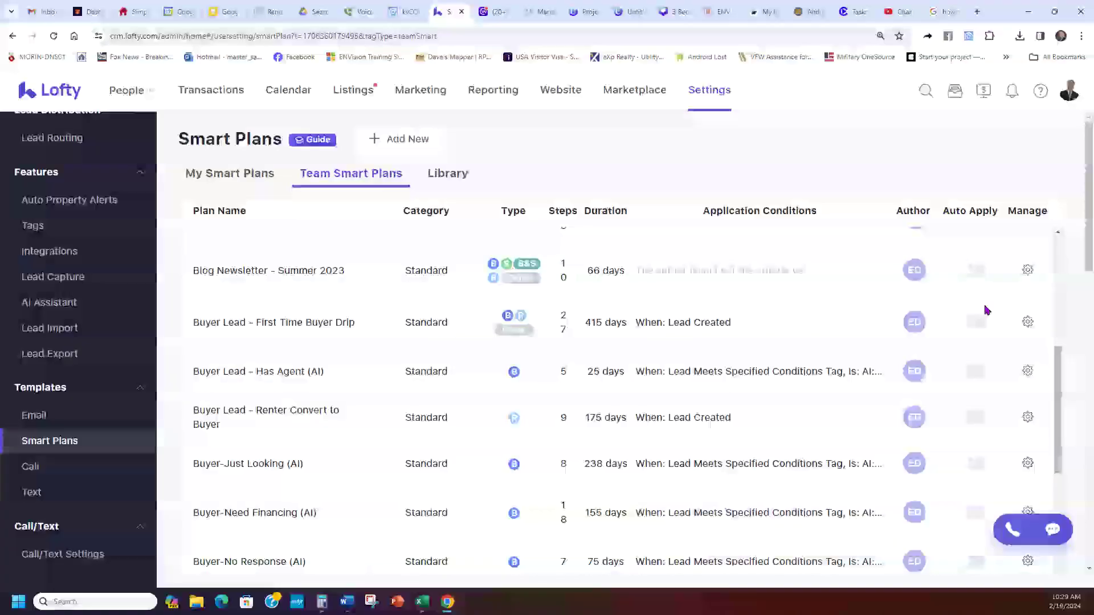
scroll(983, 307, up, 6)
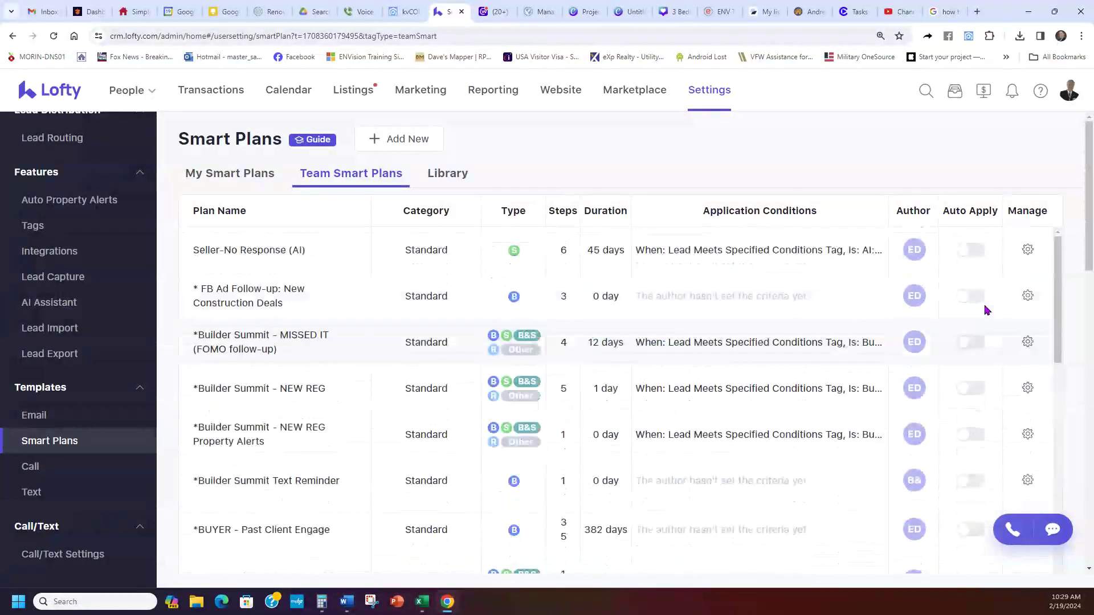
click(453, 175)
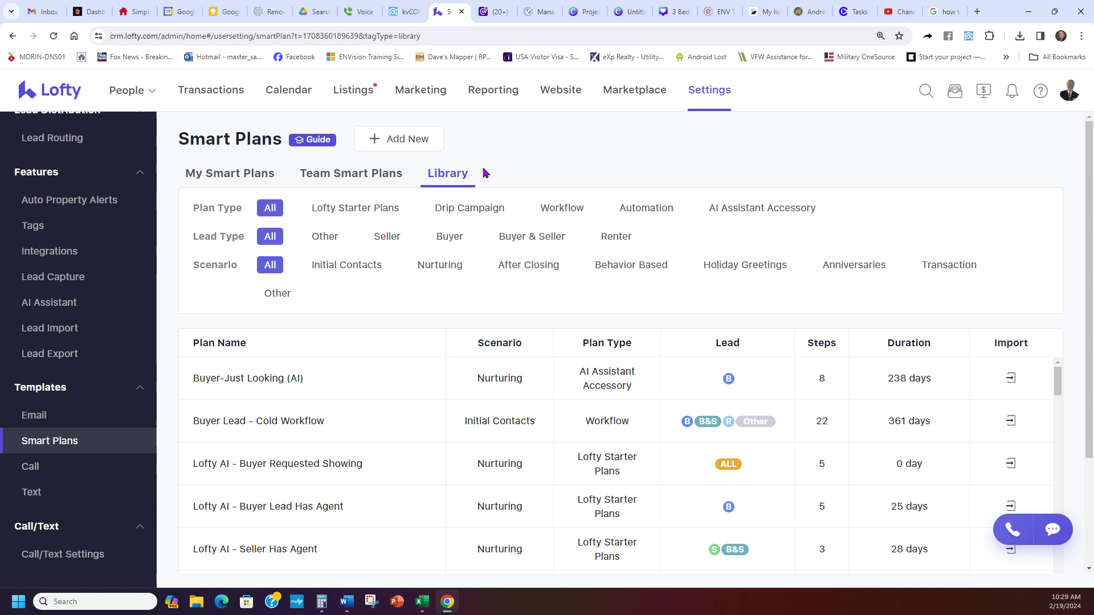
Return to My Smart Plans and scroll down to the Smart Plan Report.
click(255, 179)
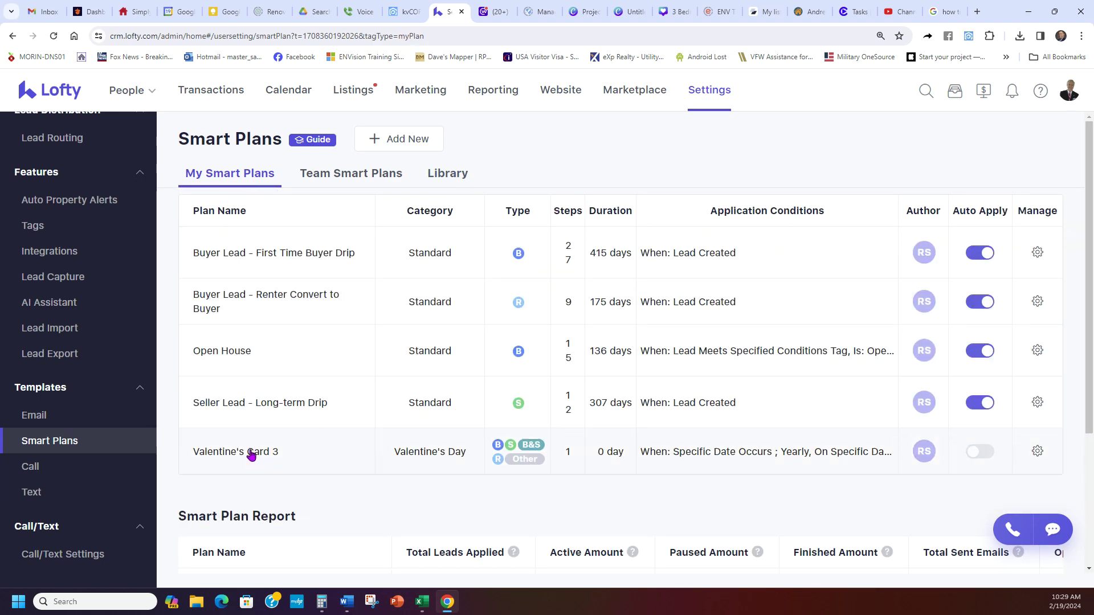
scroll(314, 333, down, 2)
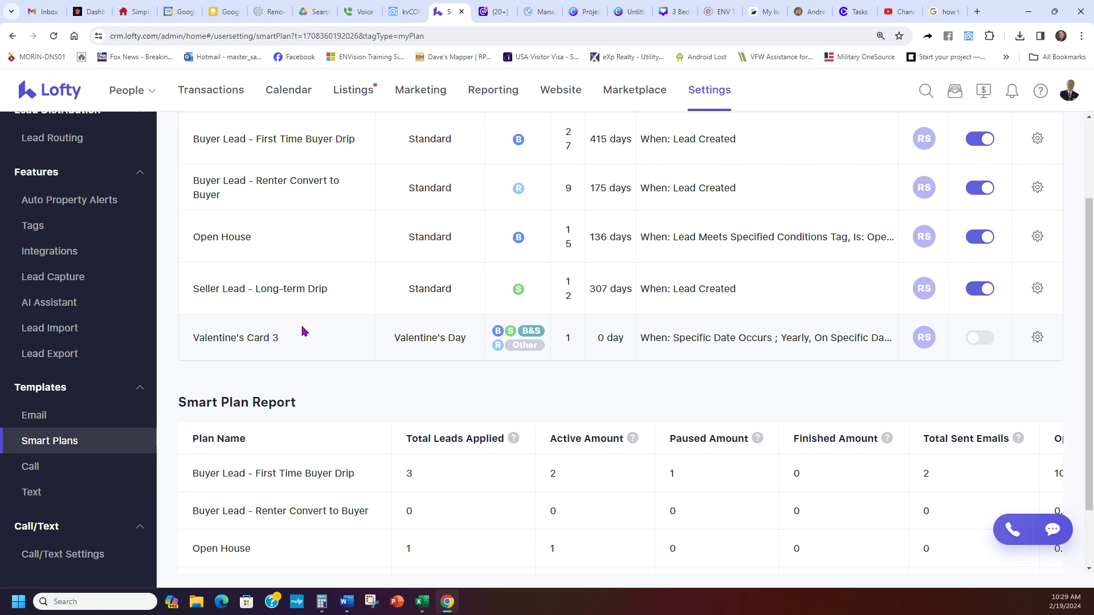
scroll(513, 342, down, 1)
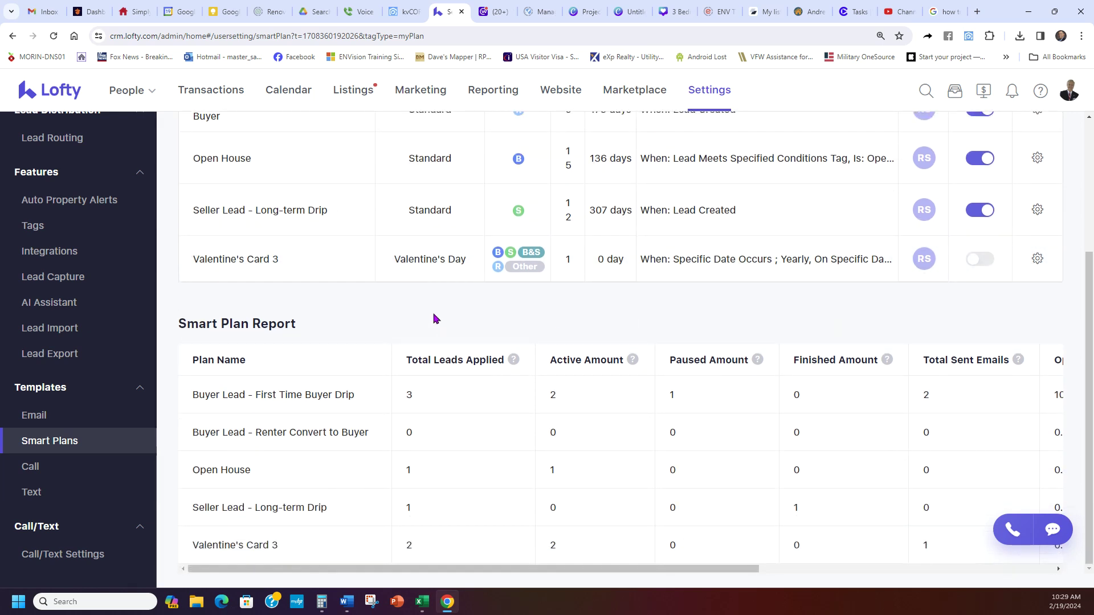
drag(299, 328, 177, 330)
click(366, 326)
Scroll the report's columns sideways, then back to the top, and reload My Smart Plans.
drag(737, 568, 990, 569)
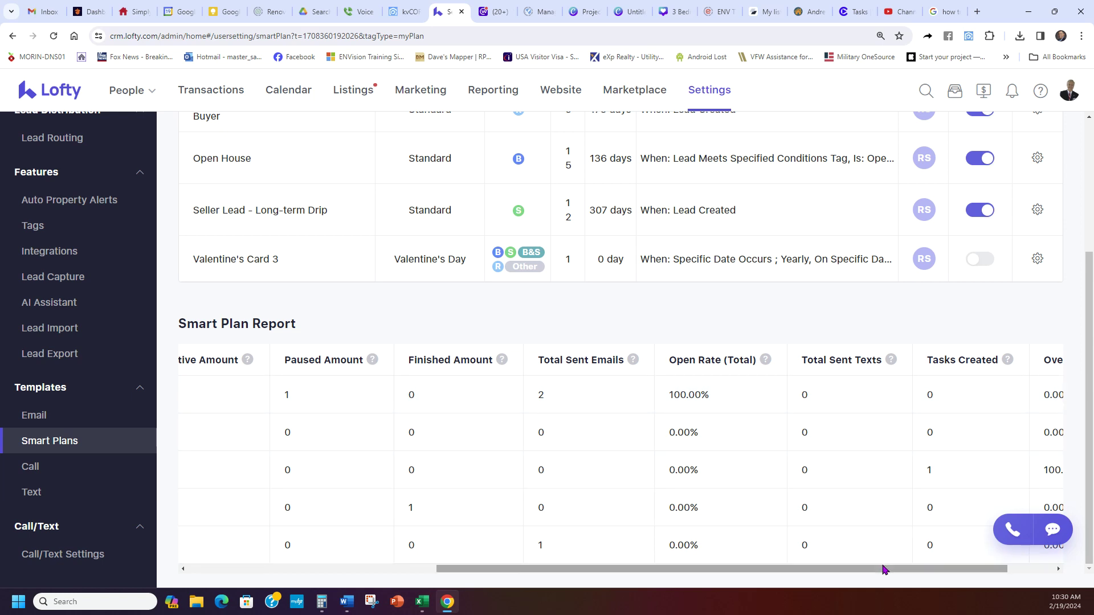
drag(886, 569, 510, 465)
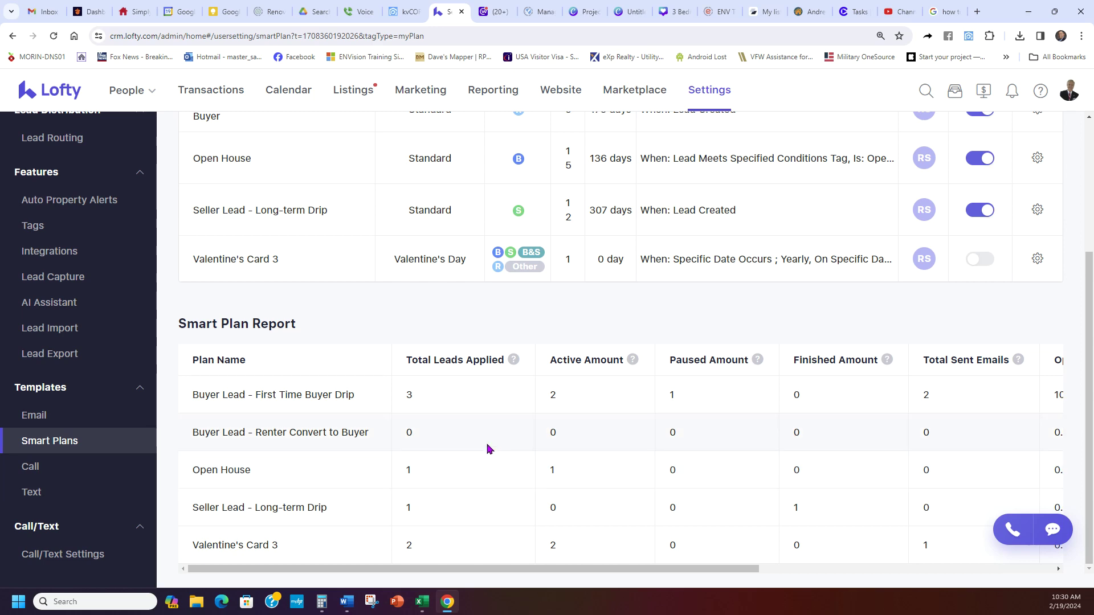
scroll(486, 447, up, 3)
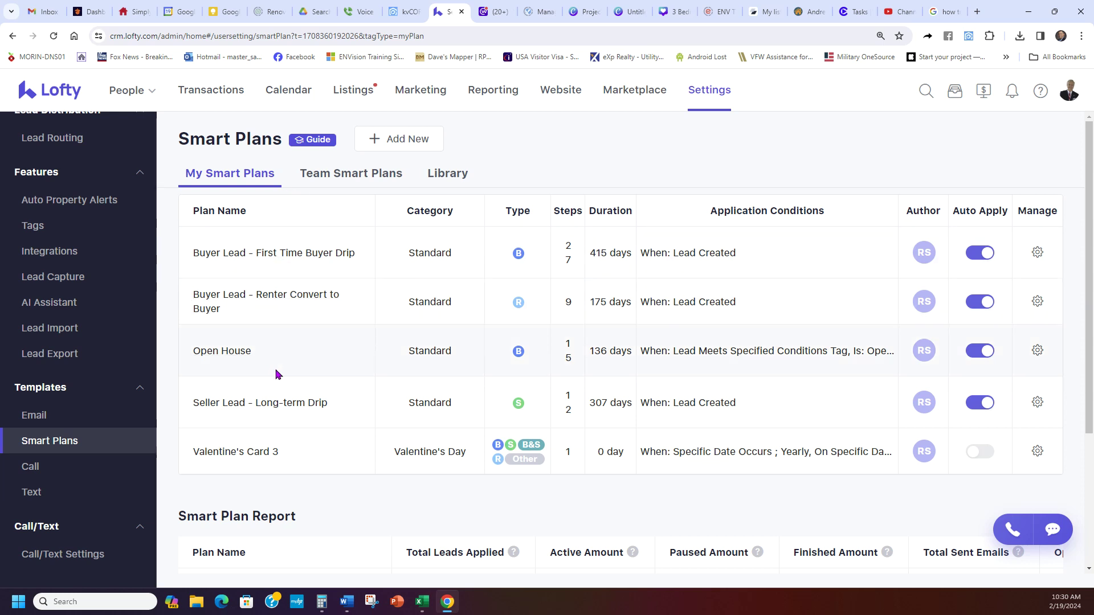
click(234, 179)
Filter the Library to Drip Campaign plans for Buyer leads.
click(453, 175)
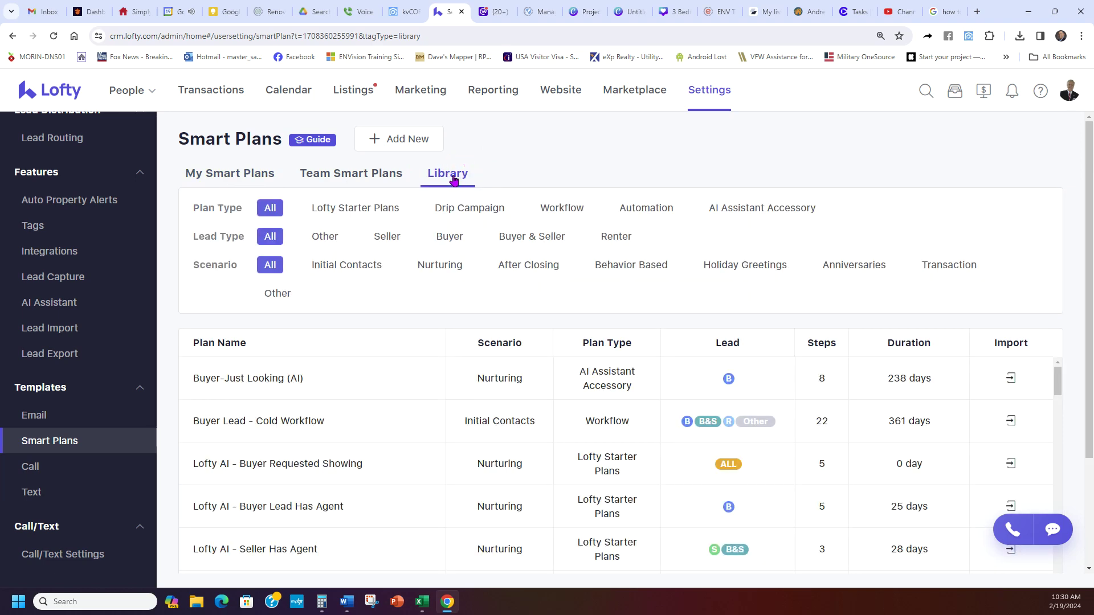
click(466, 213)
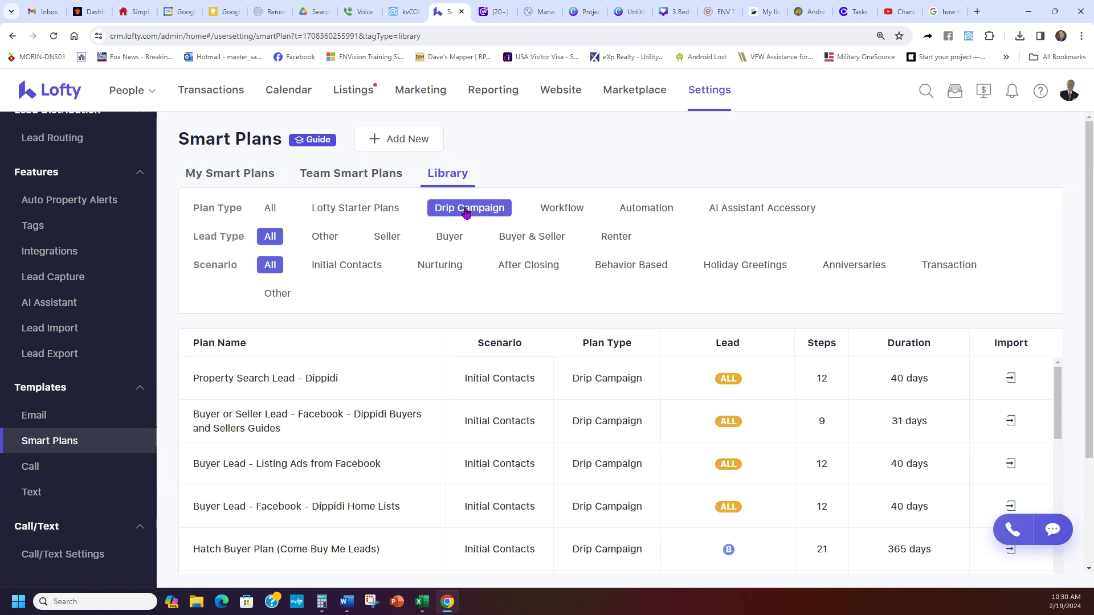
click(448, 242)
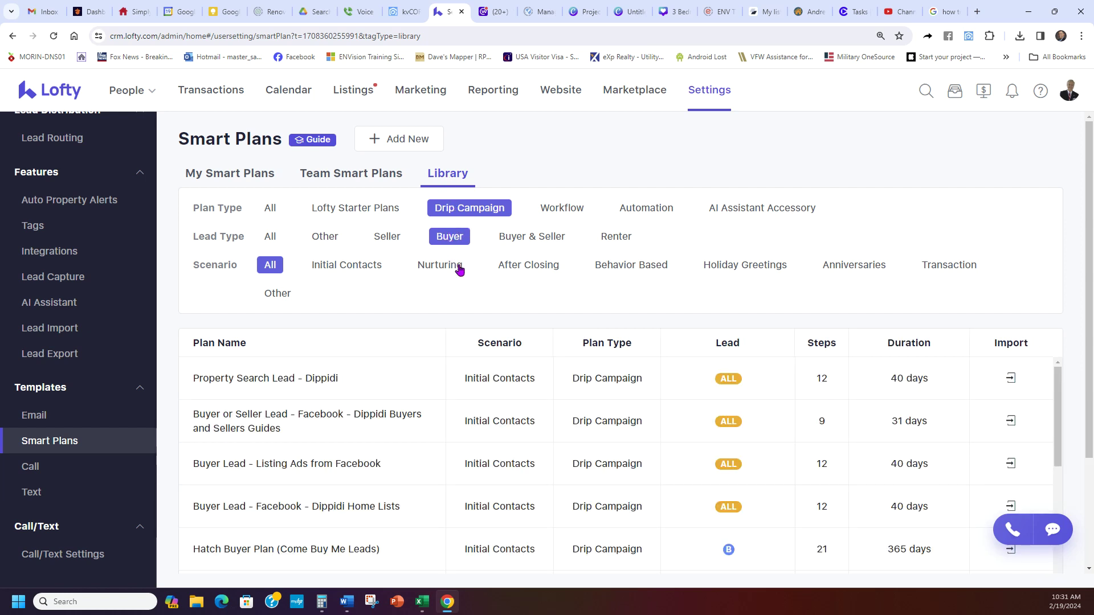
Scroll to Buyer Lead - First Time Buyer Drip and note its 415-day duration.
scroll(483, 287, down, 3)
scroll(332, 310, down, 3)
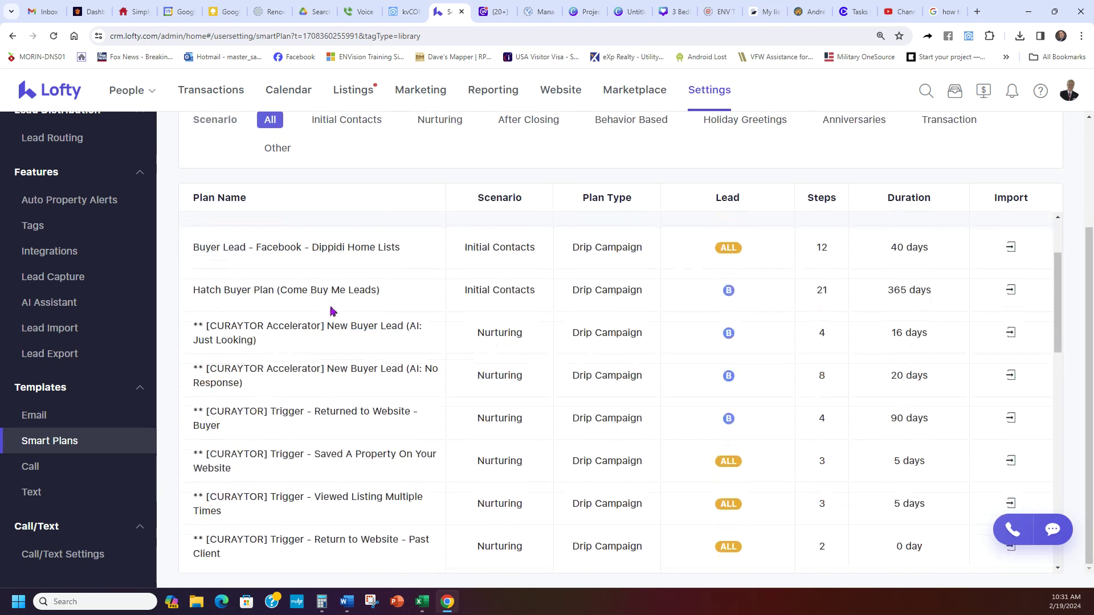
scroll(282, 353, down, 1)
scroll(453, 366, up, 2)
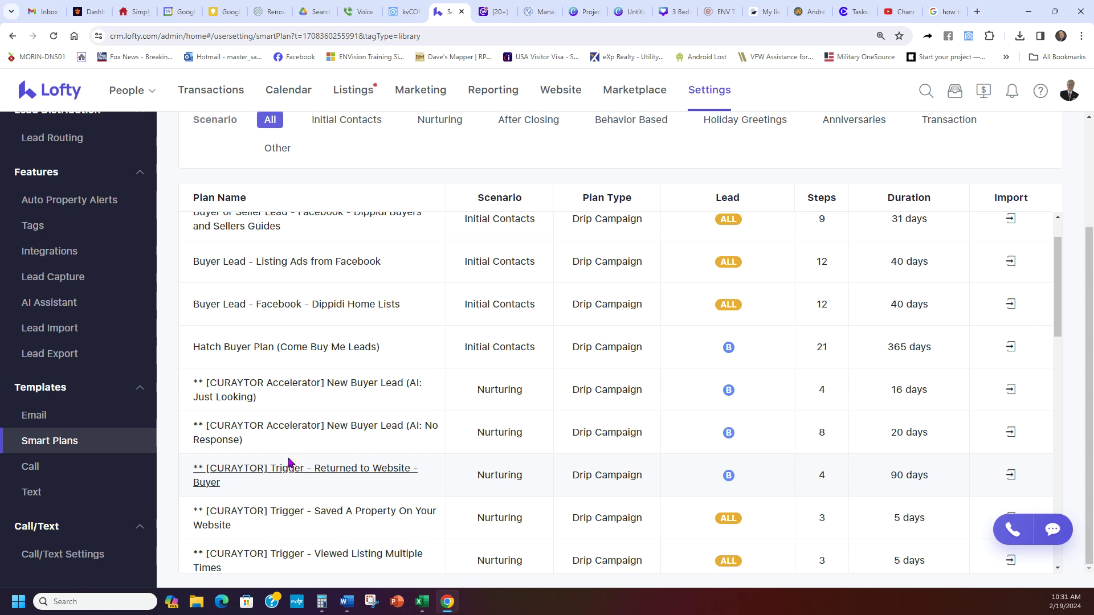
scroll(432, 355, down, 2)
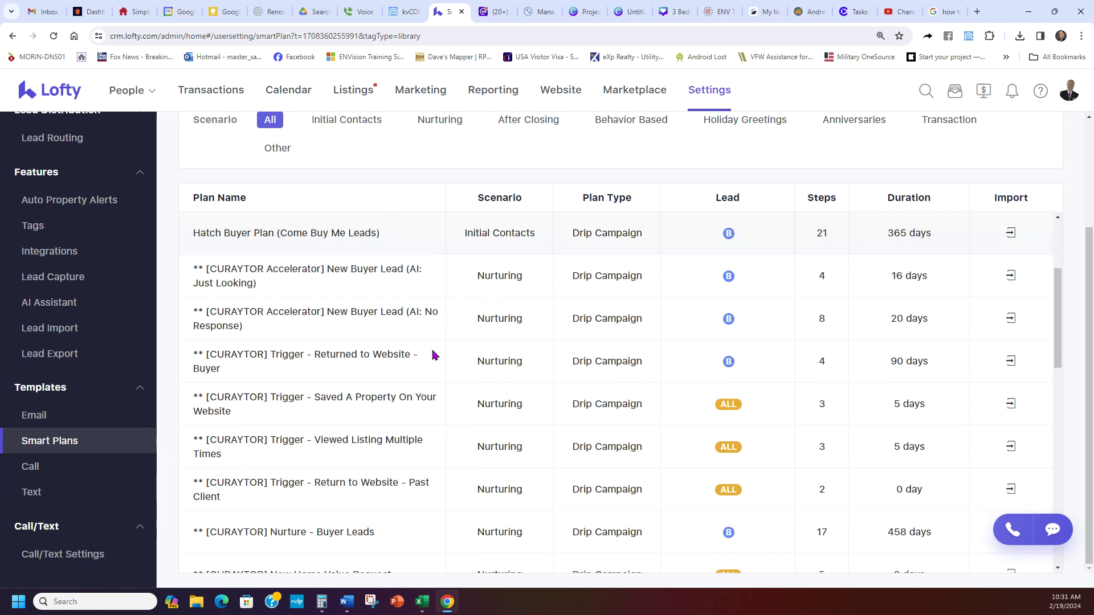
scroll(454, 310, down, 2)
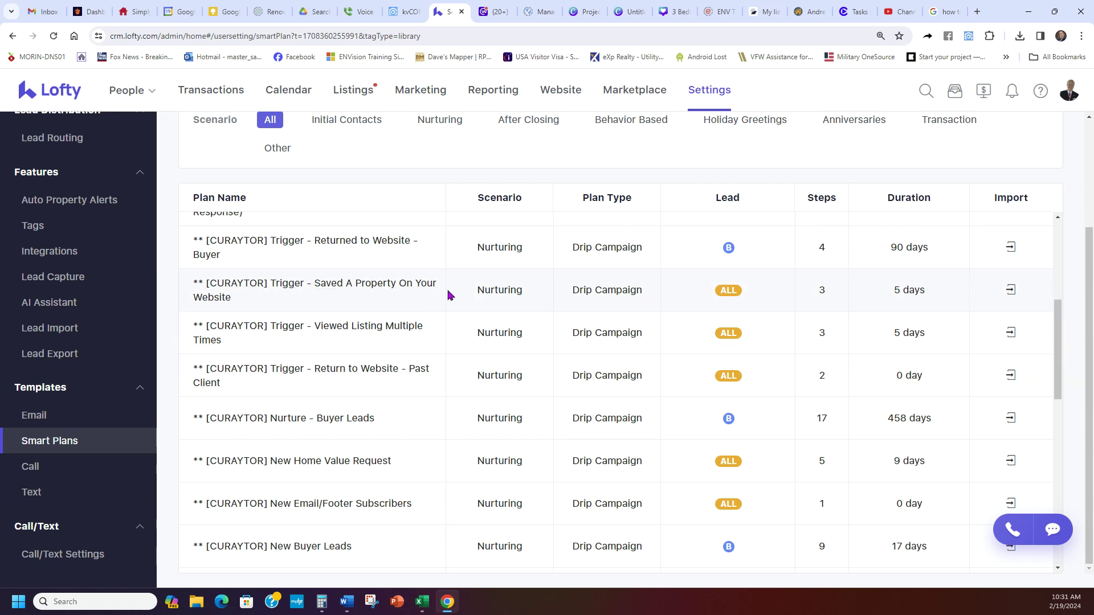
scroll(449, 293, down, 2)
scroll(378, 317, down, 3)
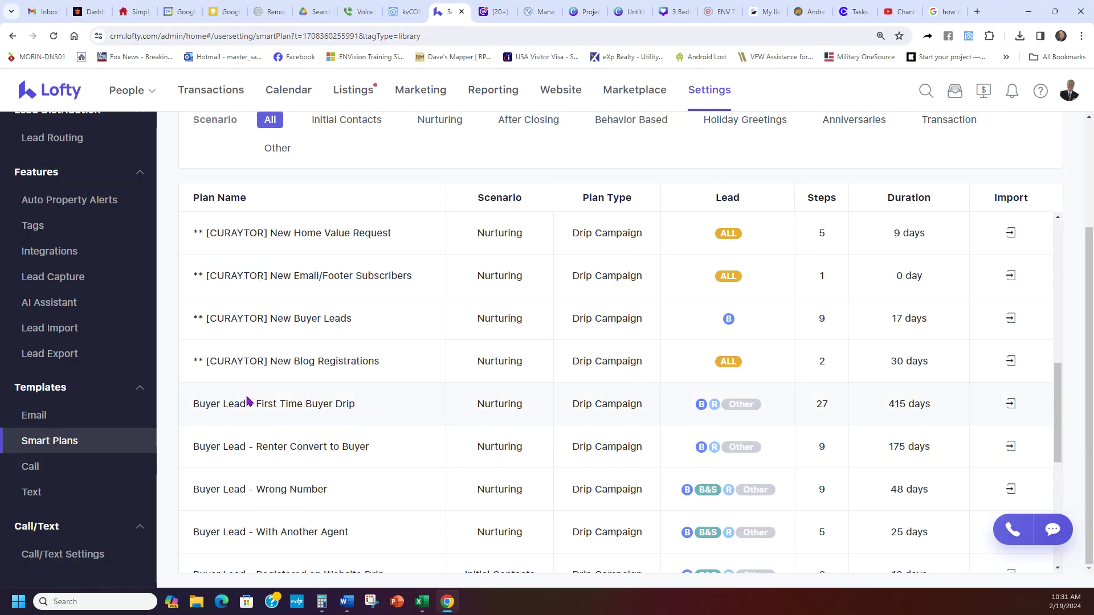
drag(939, 409, 877, 410)
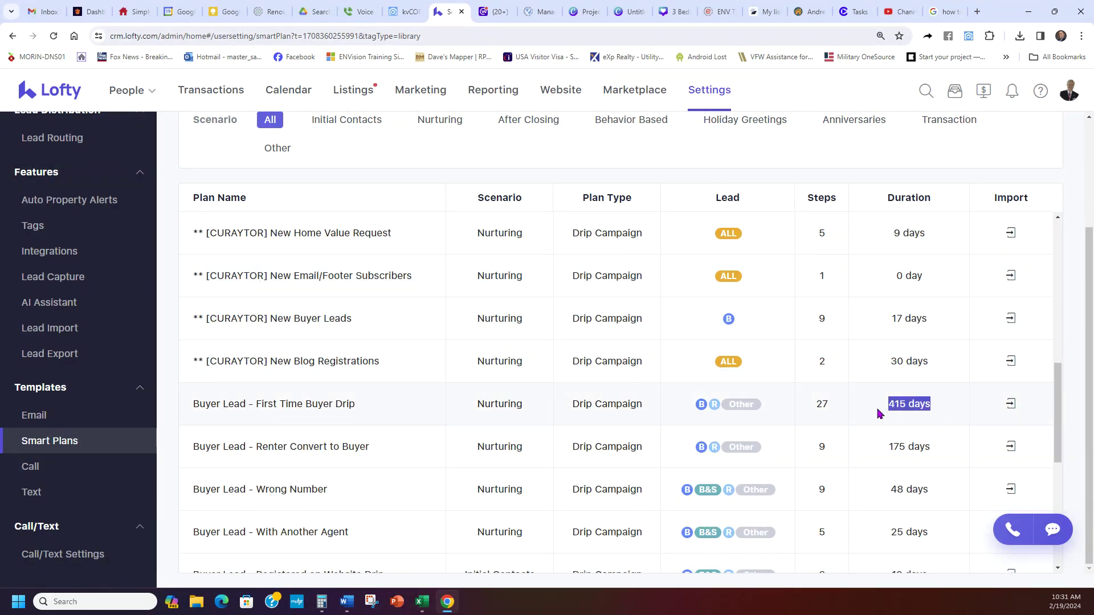
click(908, 403)
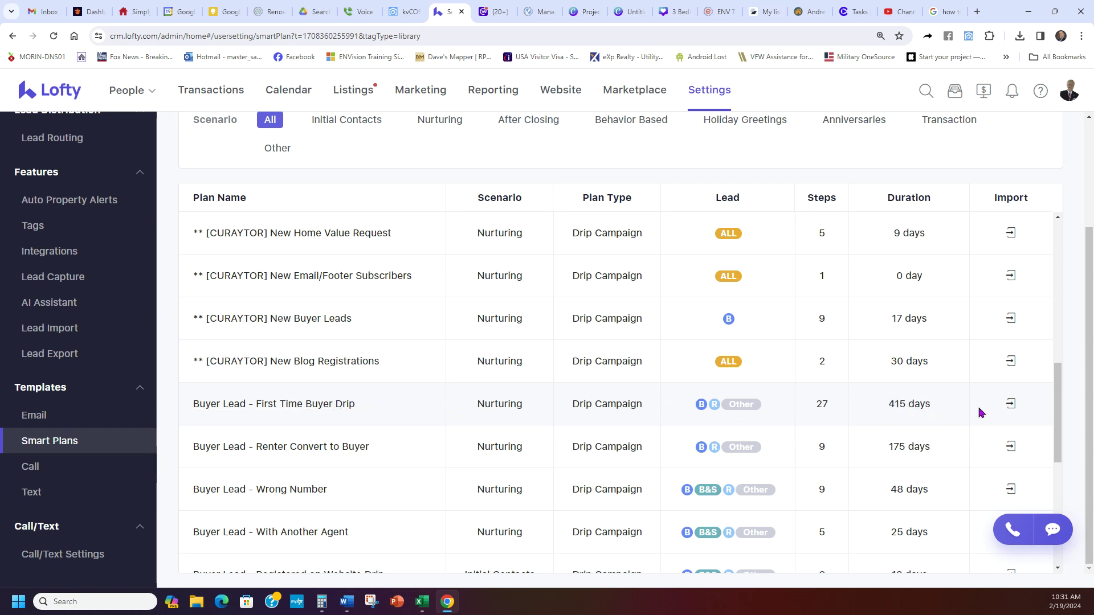
Import Buyer Lead - First Time Buyer Drip, removing Renter so it targets only Buyer leads.
click(1011, 404)
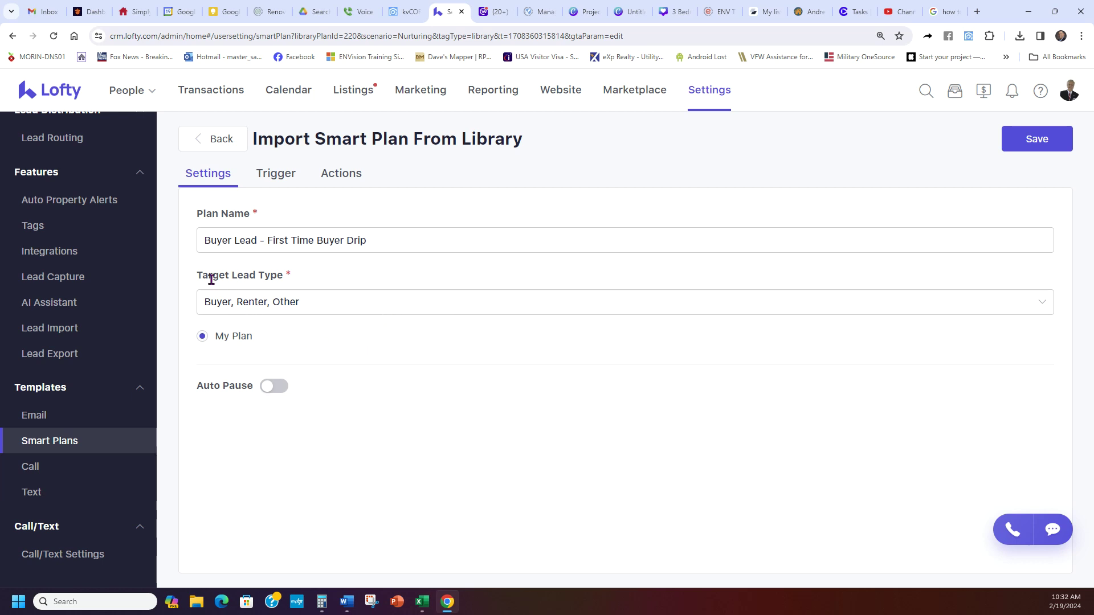
drag(199, 275, 295, 281)
click(313, 290)
click(292, 303)
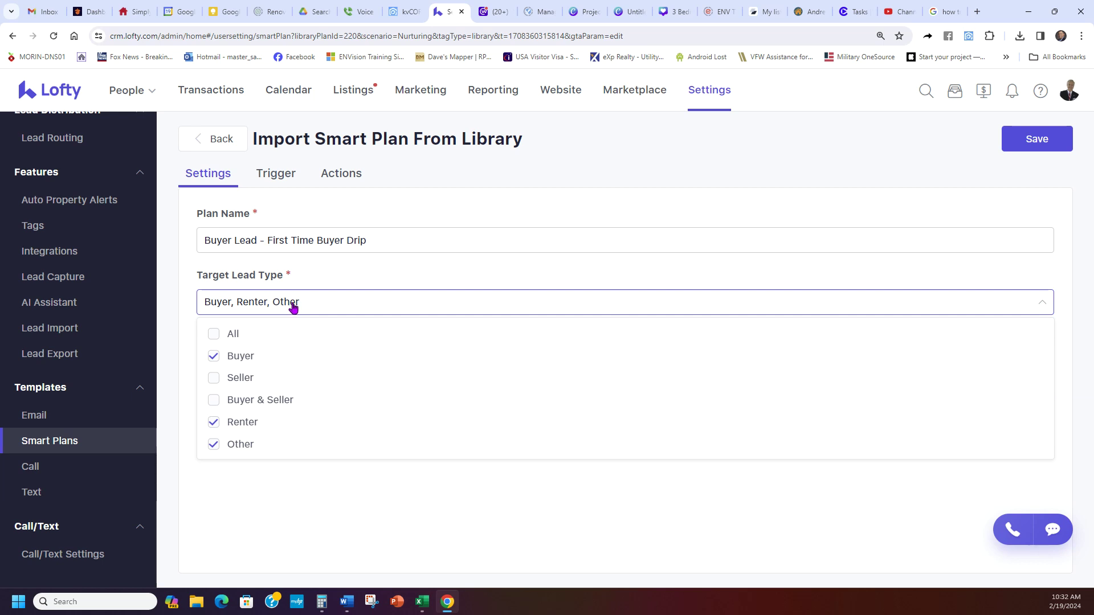
click(241, 423)
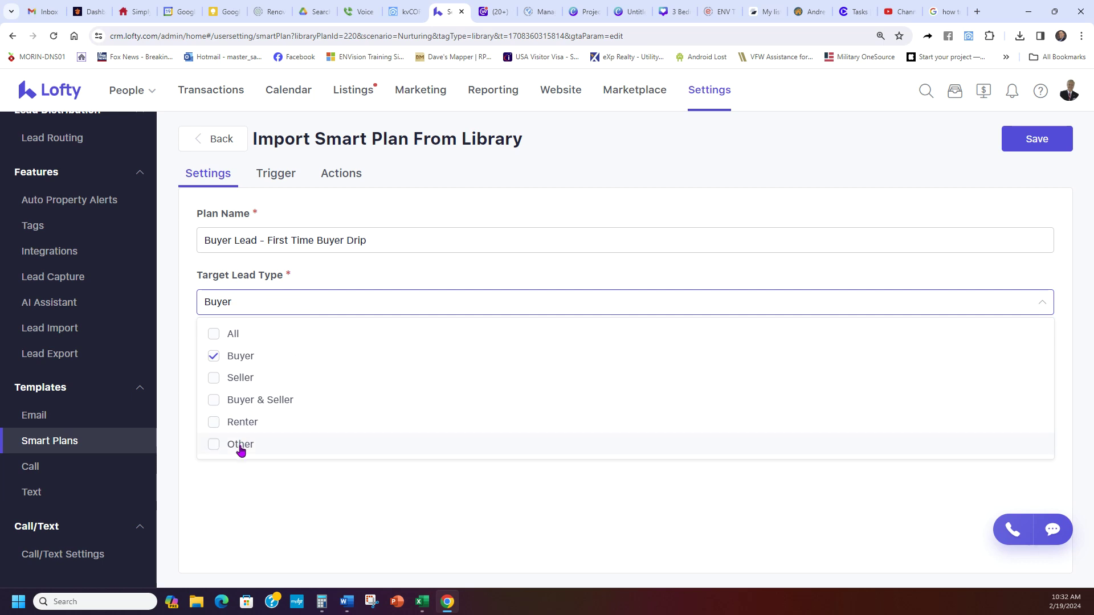
click(249, 492)
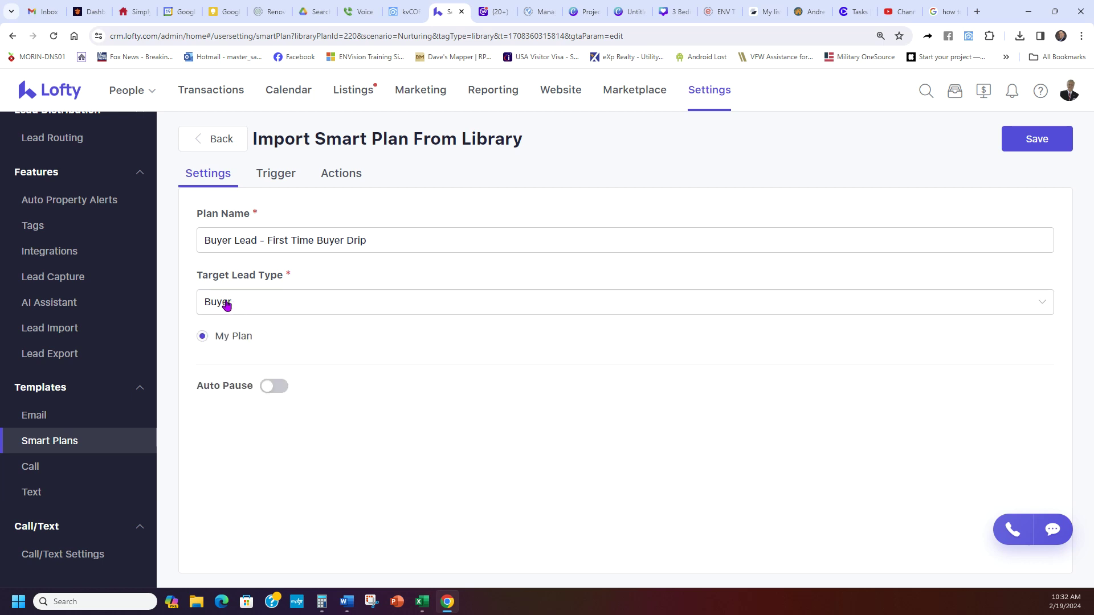
click(247, 240)
Set the buyer drip trigger to Lead Created with no extra conditions and turn Auto Apply on.
click(273, 176)
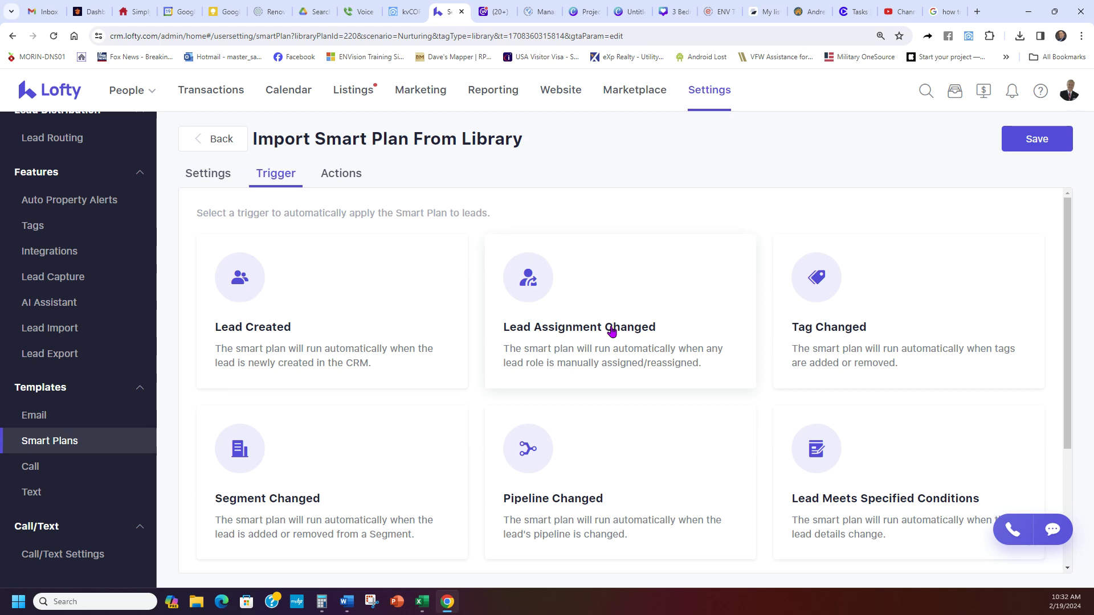
scroll(627, 328, down, 3)
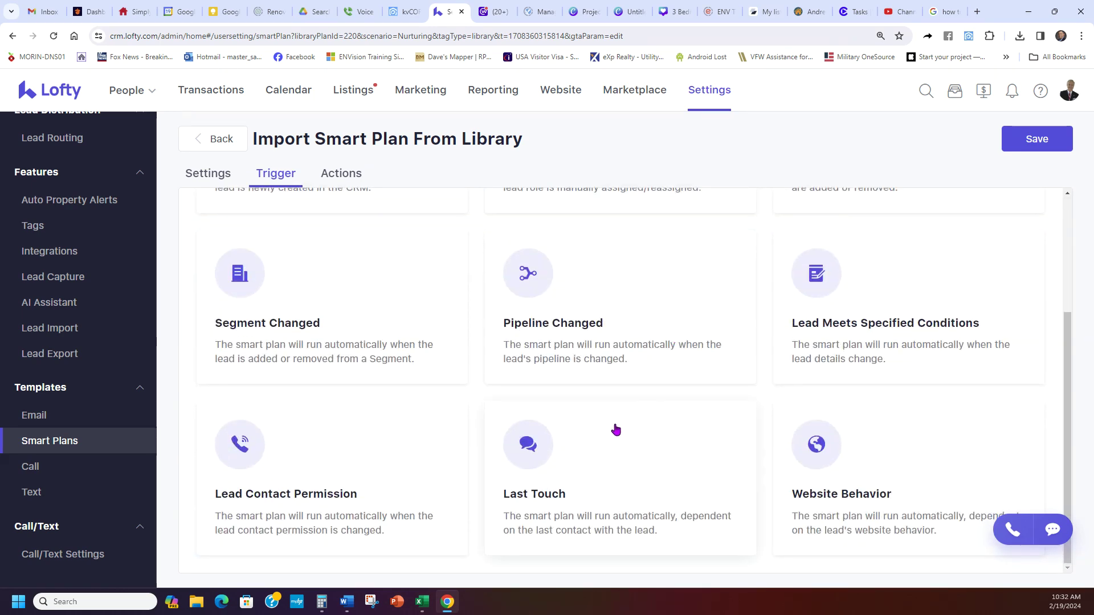
scroll(616, 431, up, 3)
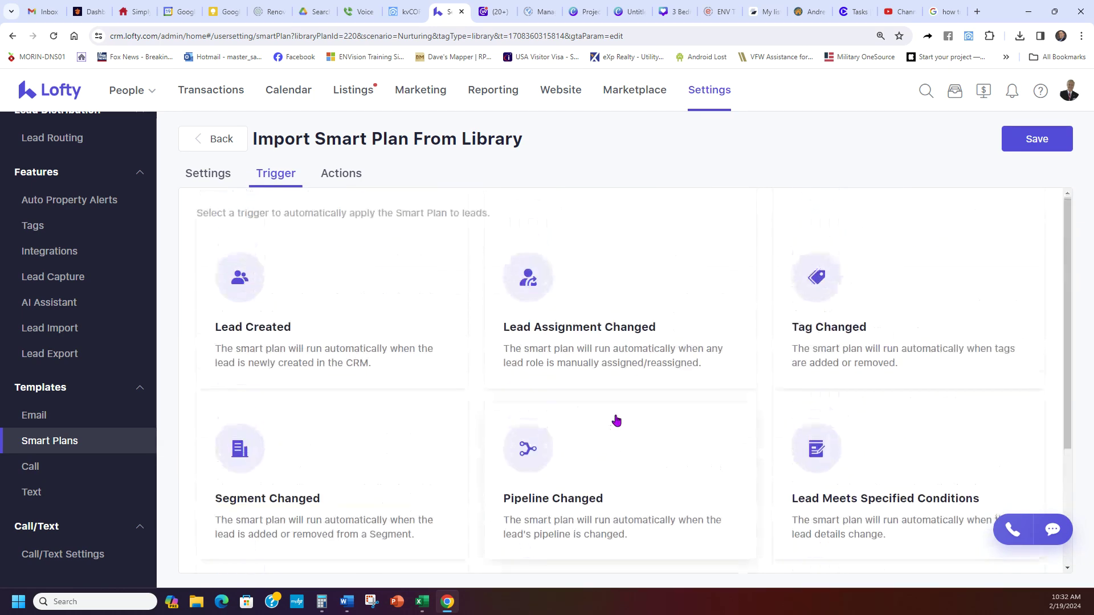
click(351, 315)
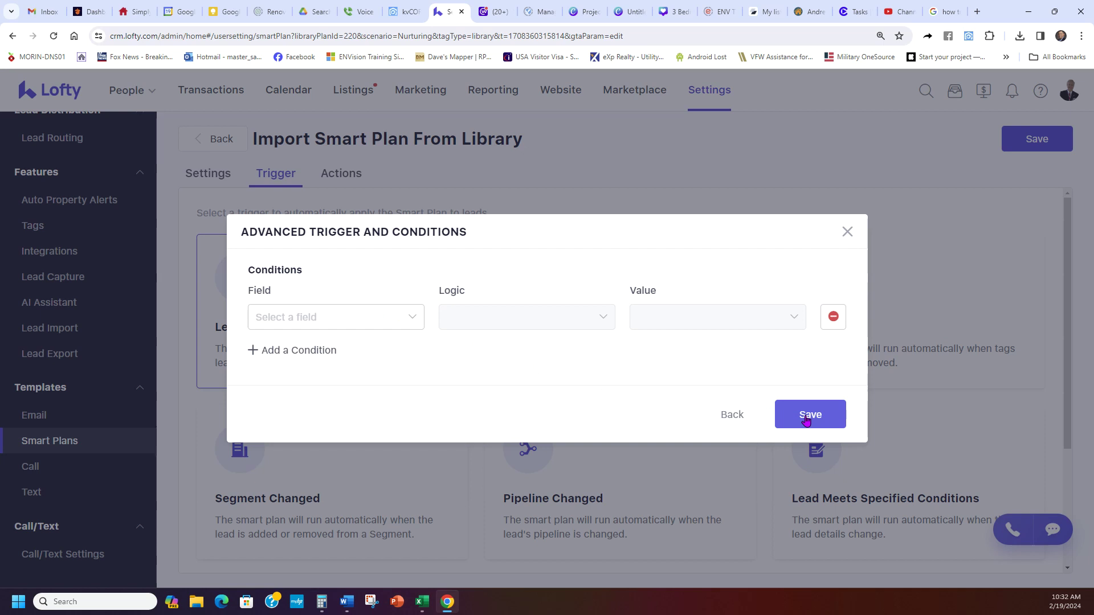
click(847, 231)
click(367, 319)
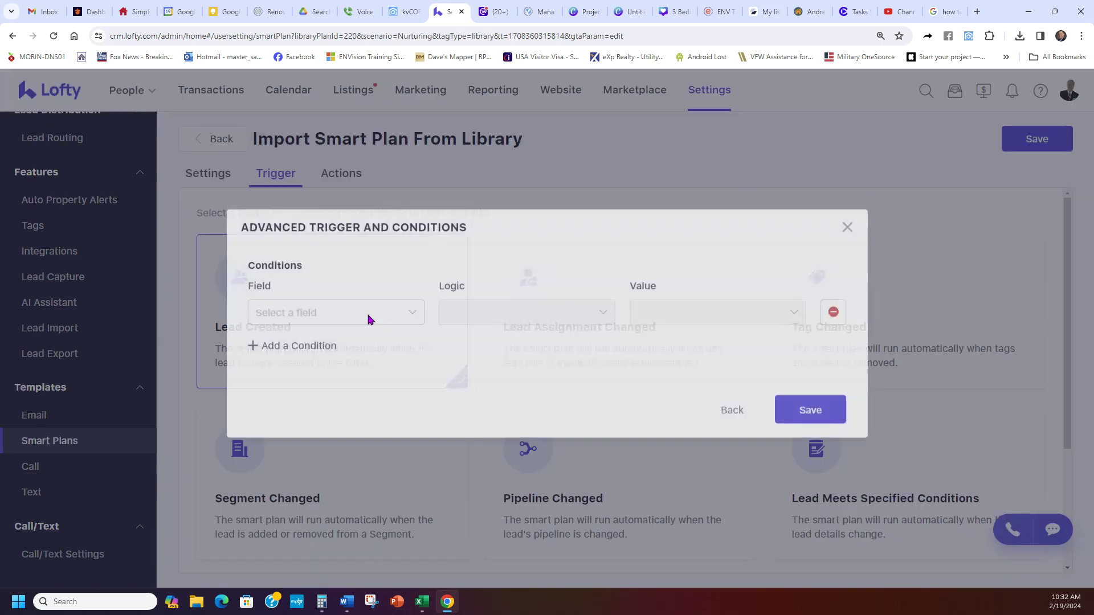
click(798, 411)
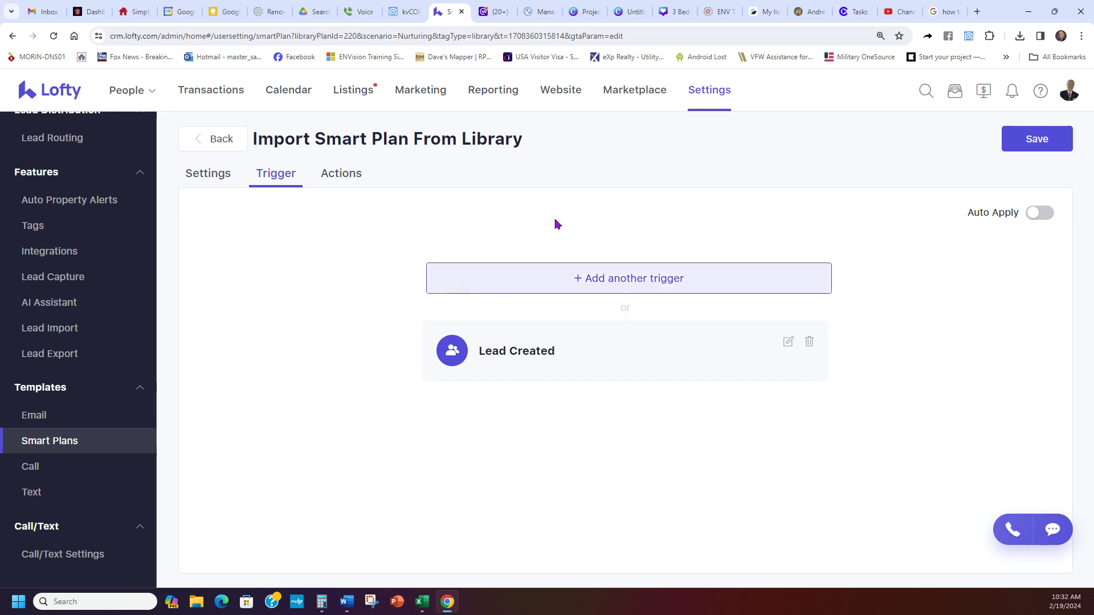
click(1032, 216)
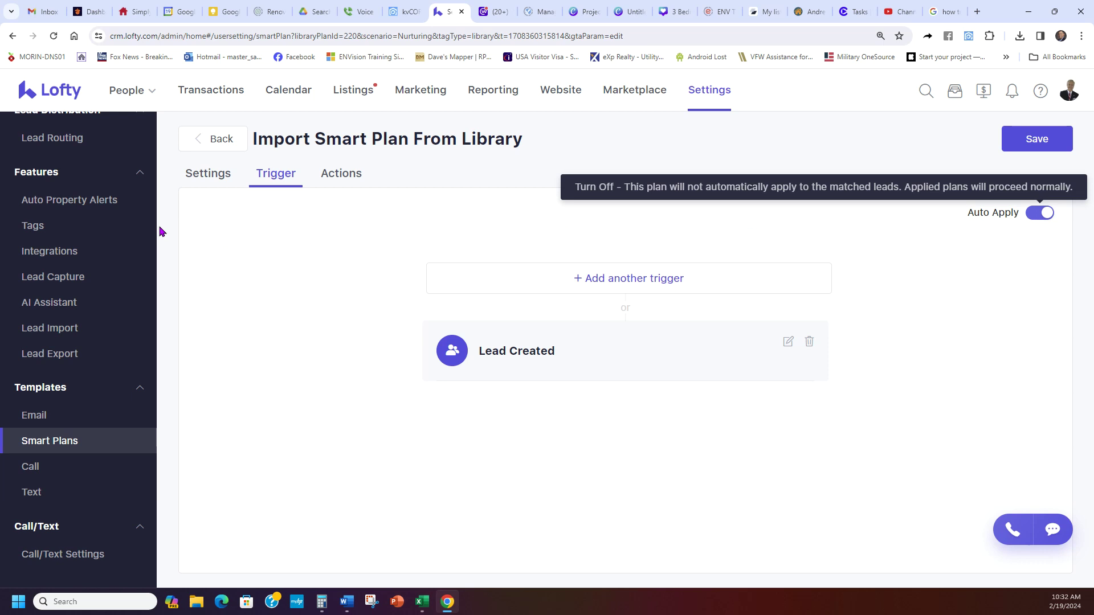
click(195, 178)
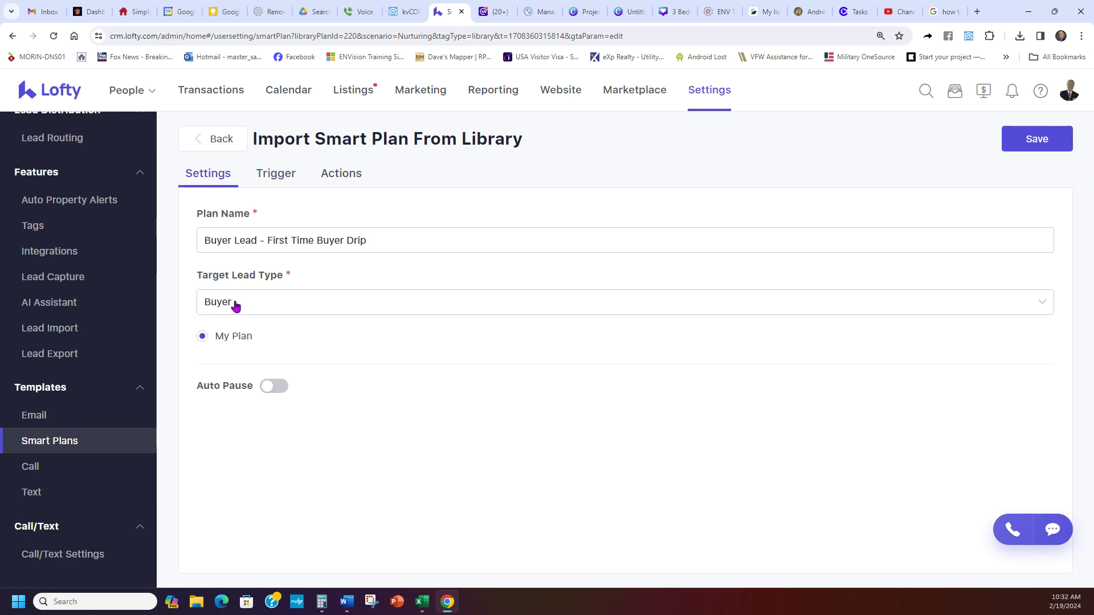
Review the plan's Lead Created trigger and its email action steps.
click(283, 175)
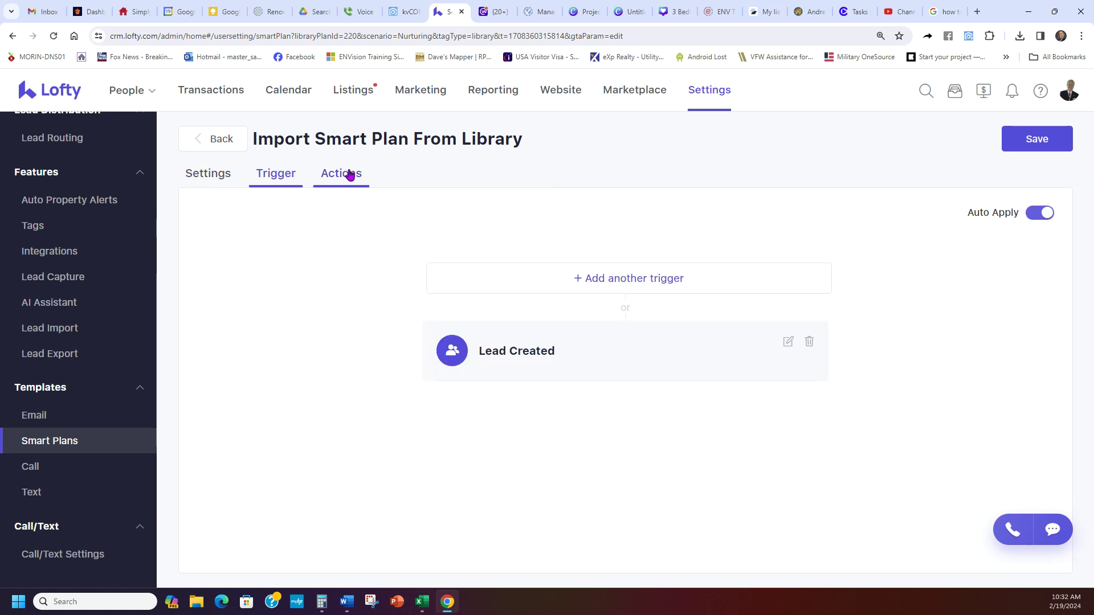
click(350, 175)
scroll(586, 276, down, 5)
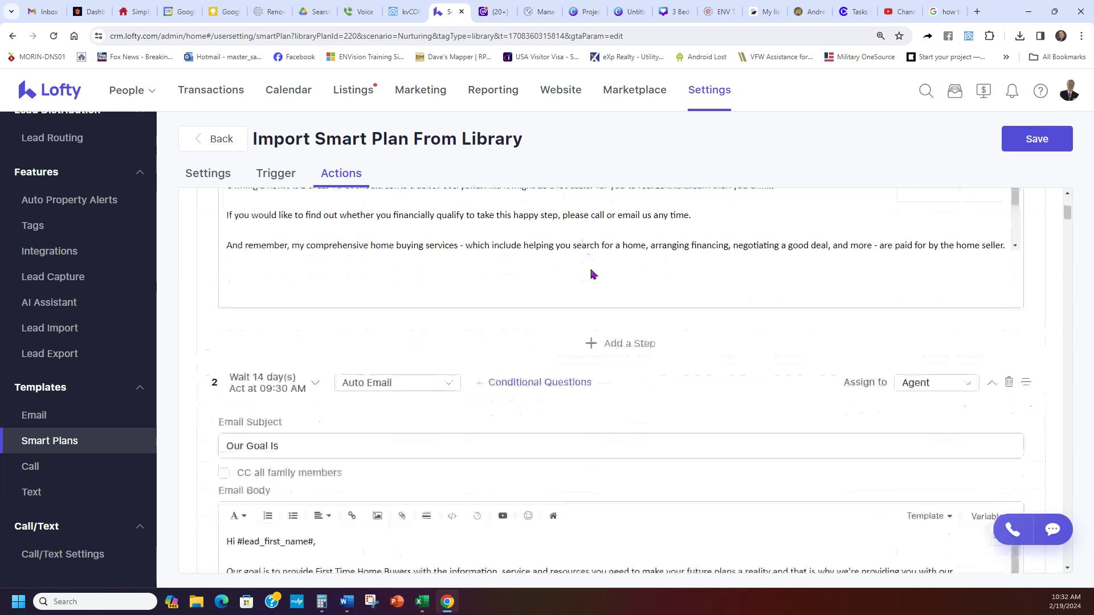
scroll(549, 317, down, 3)
scroll(502, 366, up, 5)
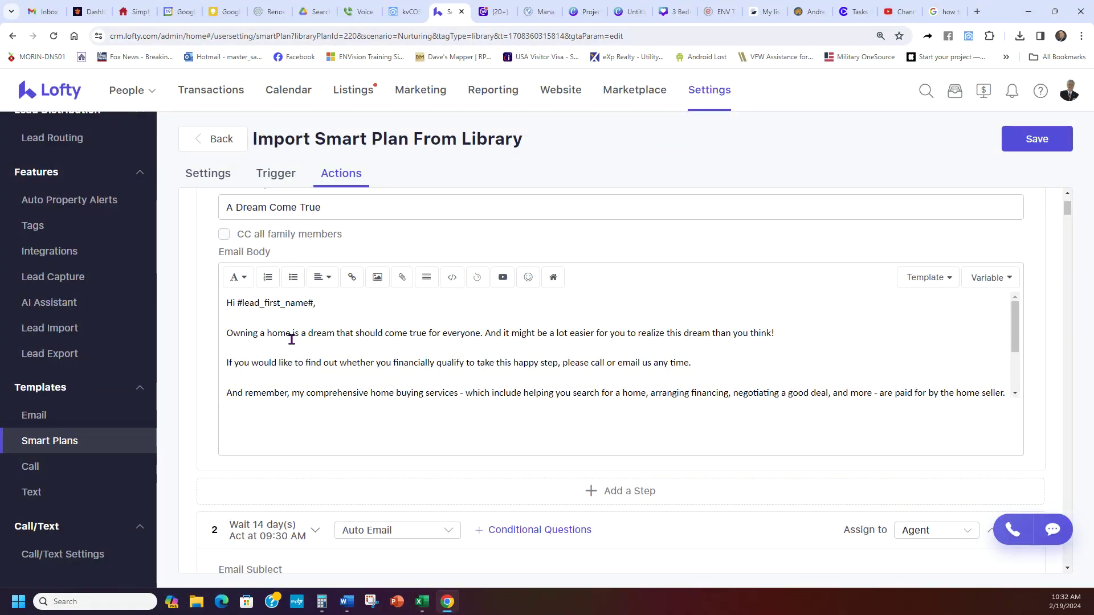
scroll(484, 383, down, 4)
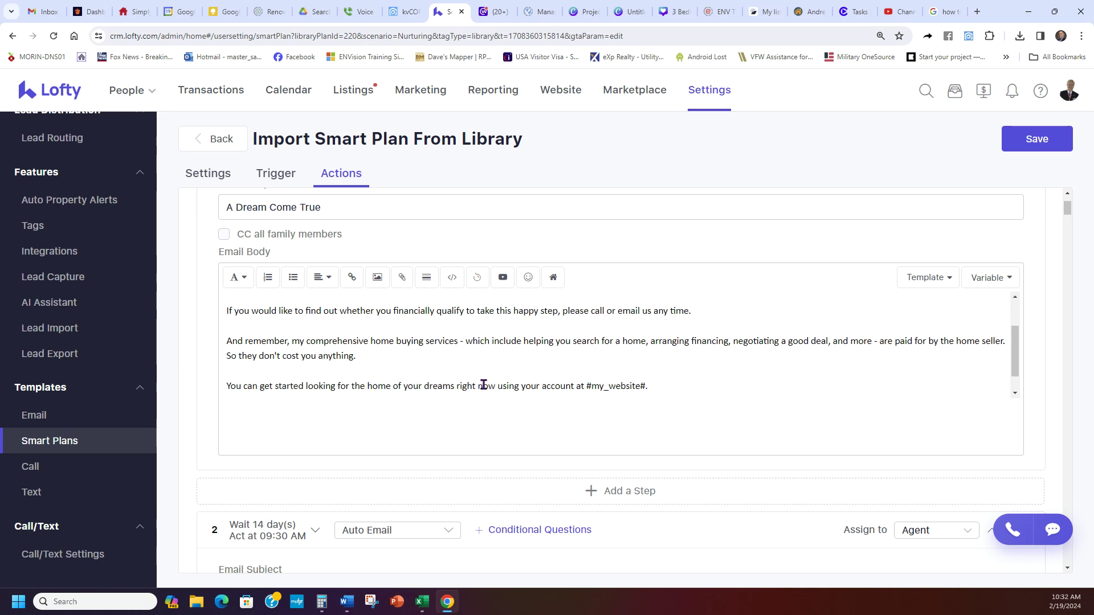
scroll(457, 449, down, 4)
scroll(488, 431, up, 8)
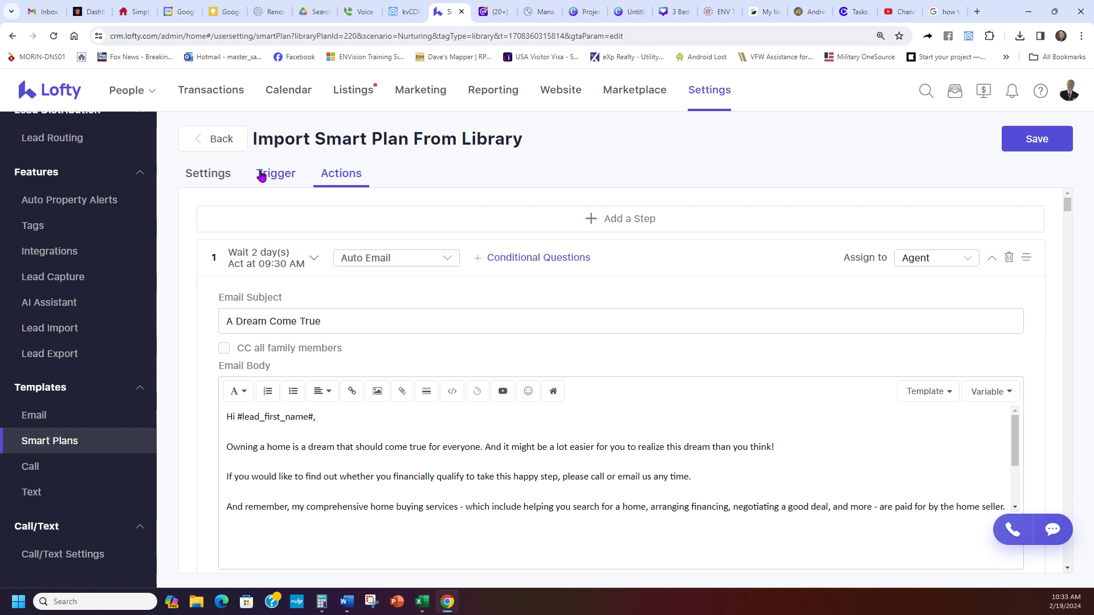
click(222, 175)
click(274, 178)
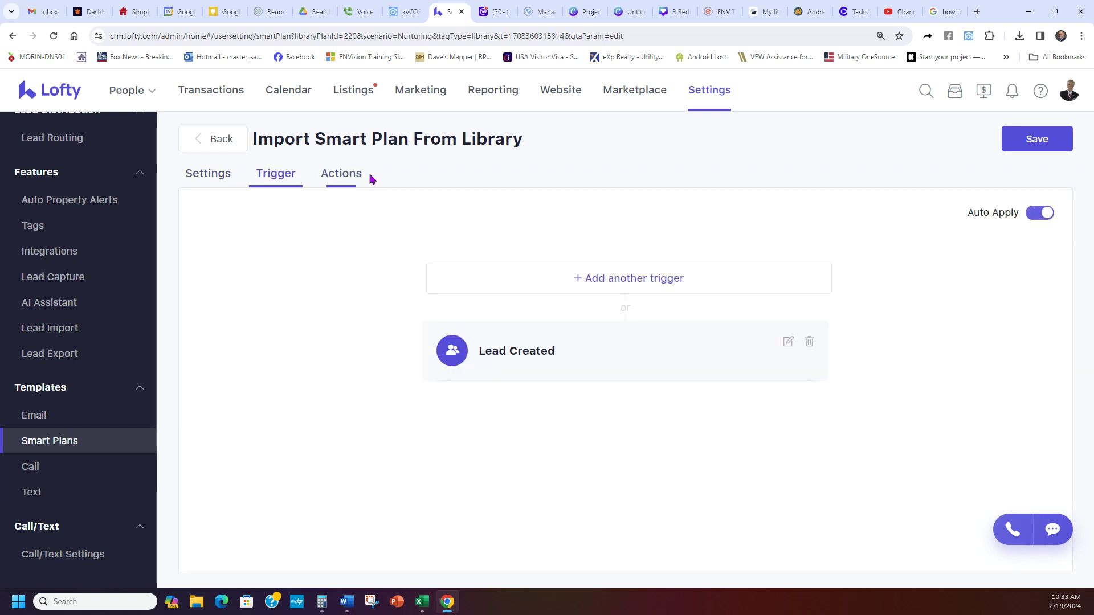
Save the buyer drip plan, then go Back and confirm discarding changes.
click(1031, 148)
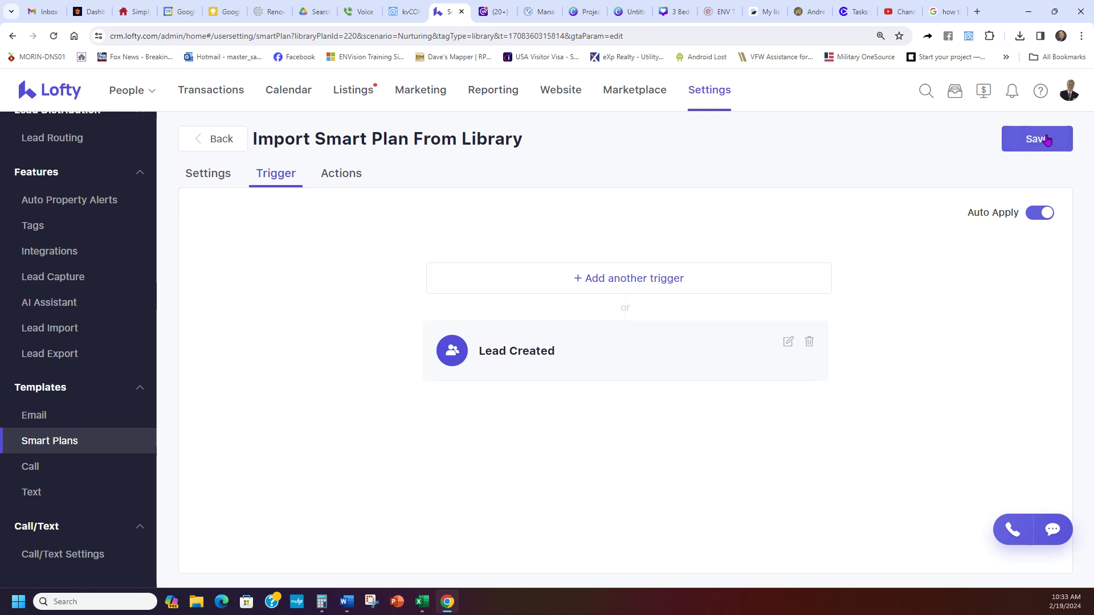
click(213, 143)
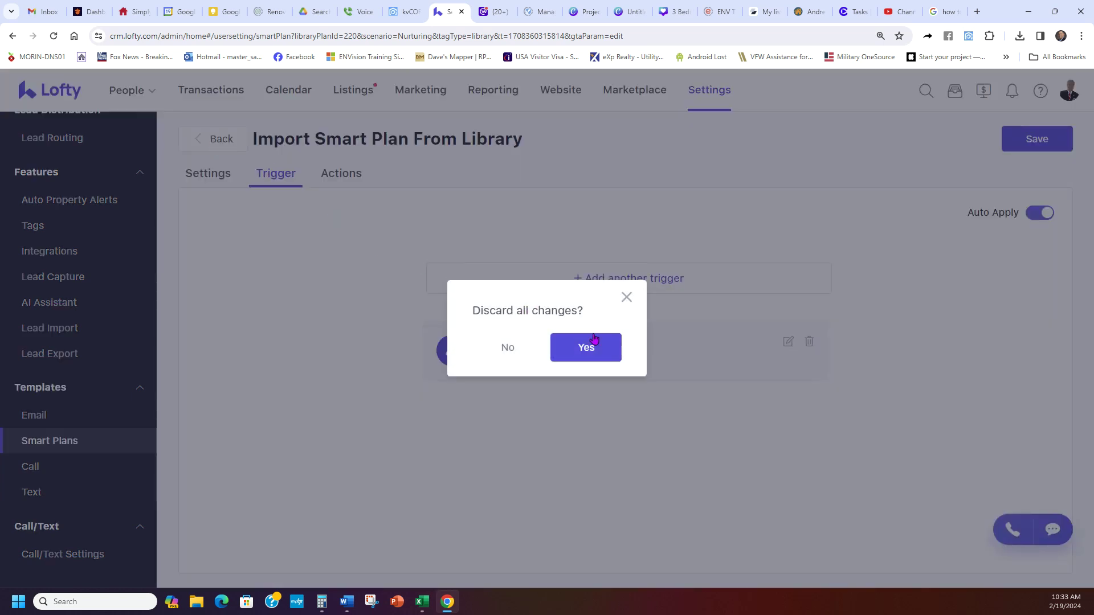
click(601, 349)
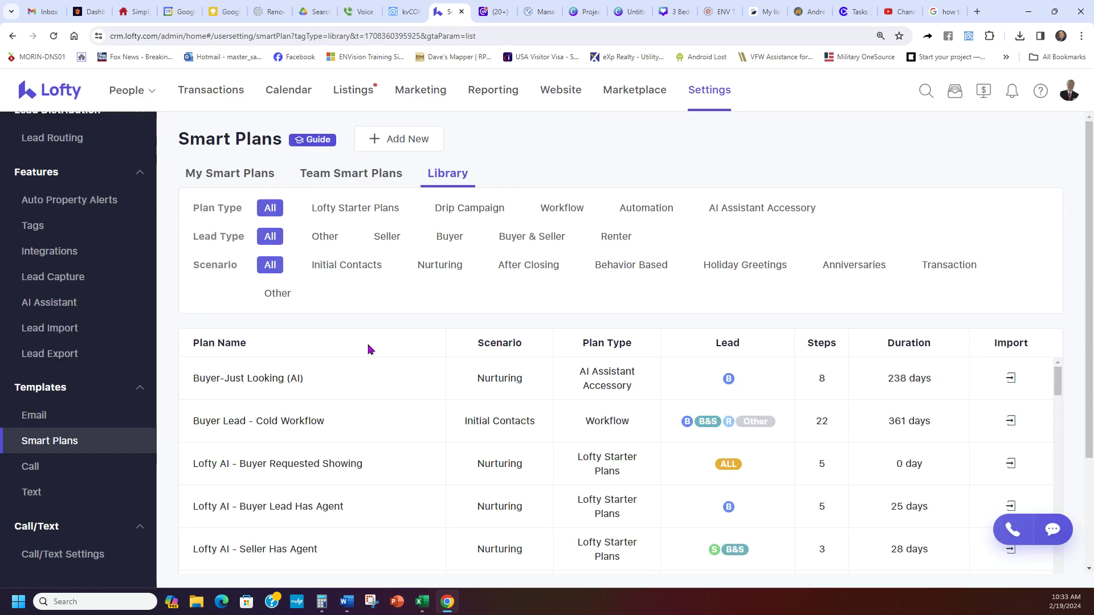
Check My Smart Plans, then filter the Library to Seller Drip Campaign plans.
click(242, 173)
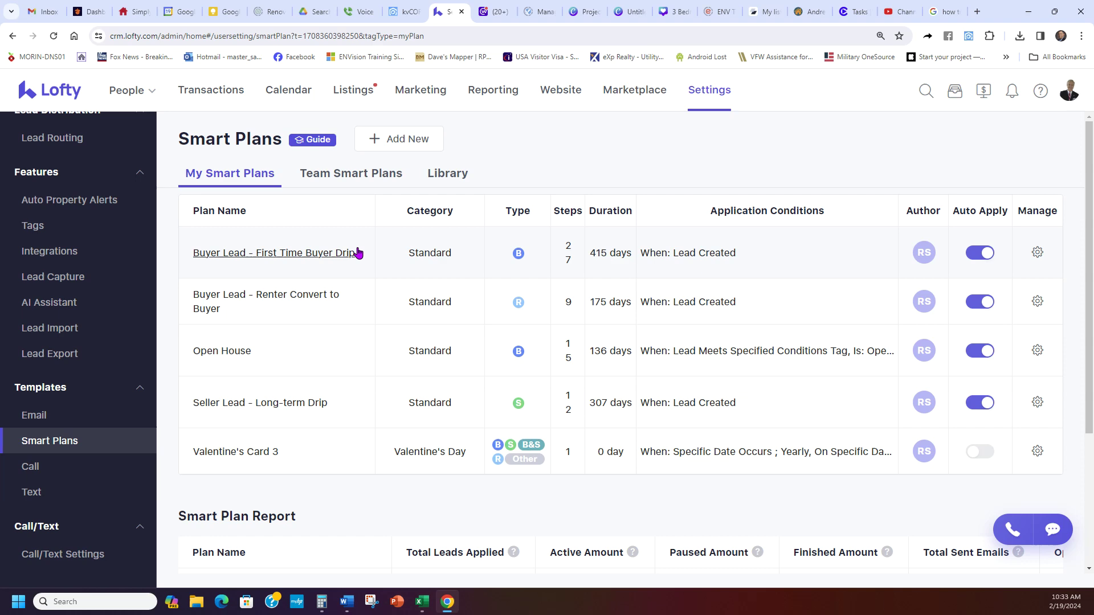
click(452, 179)
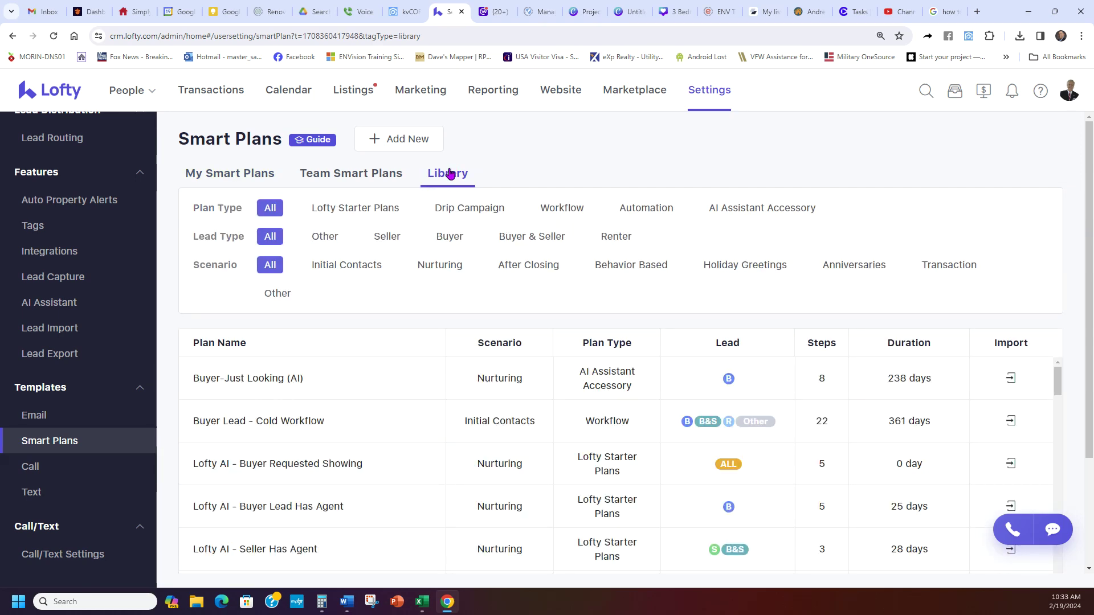
click(465, 220)
click(385, 234)
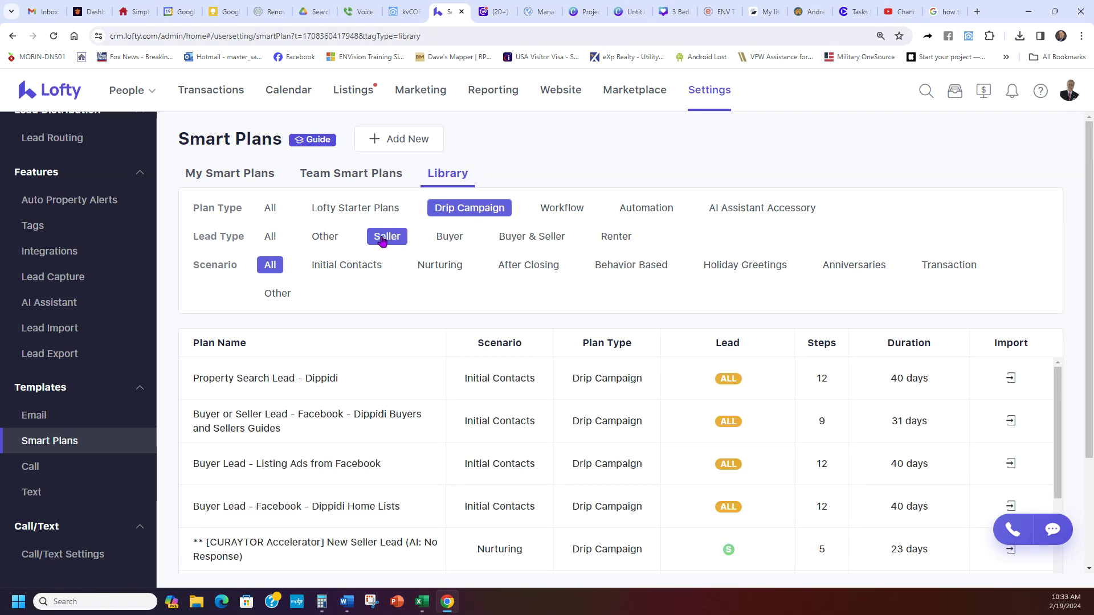
Import the 307-day Seller Lead - Long-term Drip plan.
scroll(415, 330, down, 10)
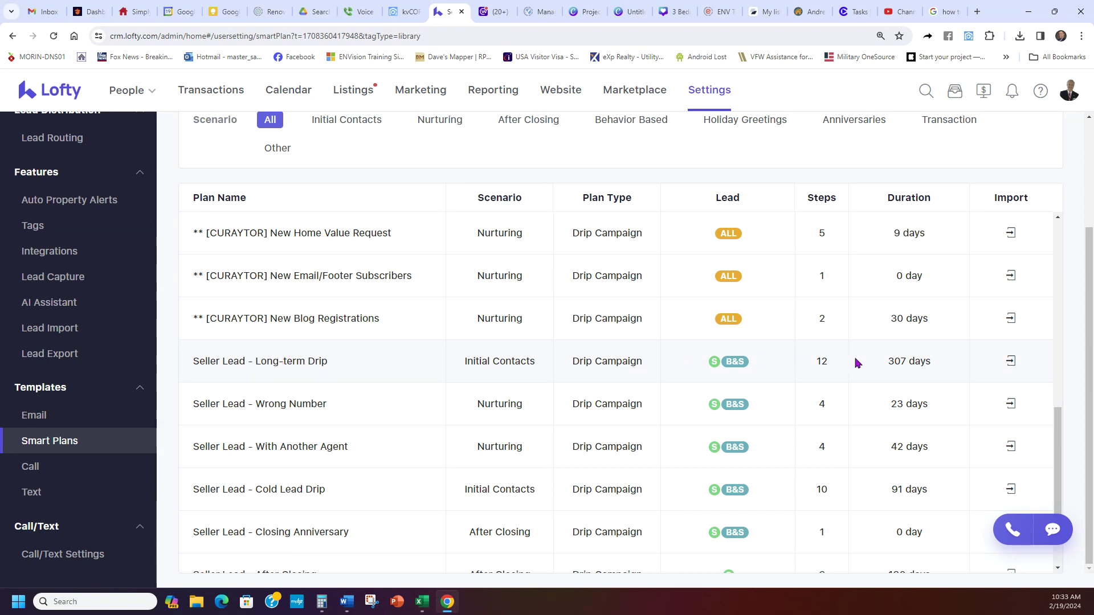
drag(943, 362, 890, 361)
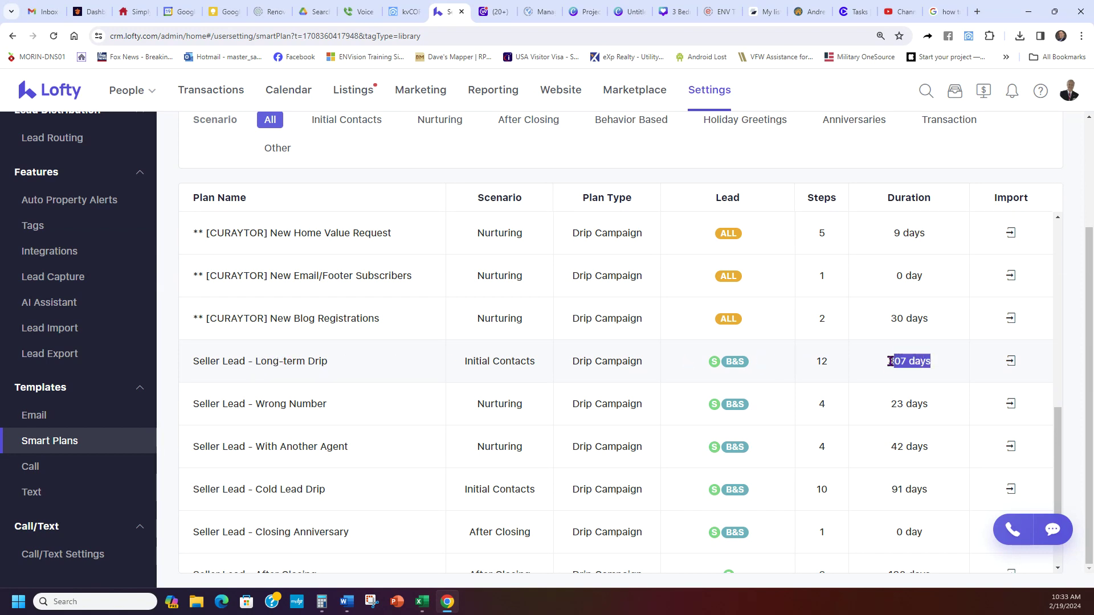
click(1011, 364)
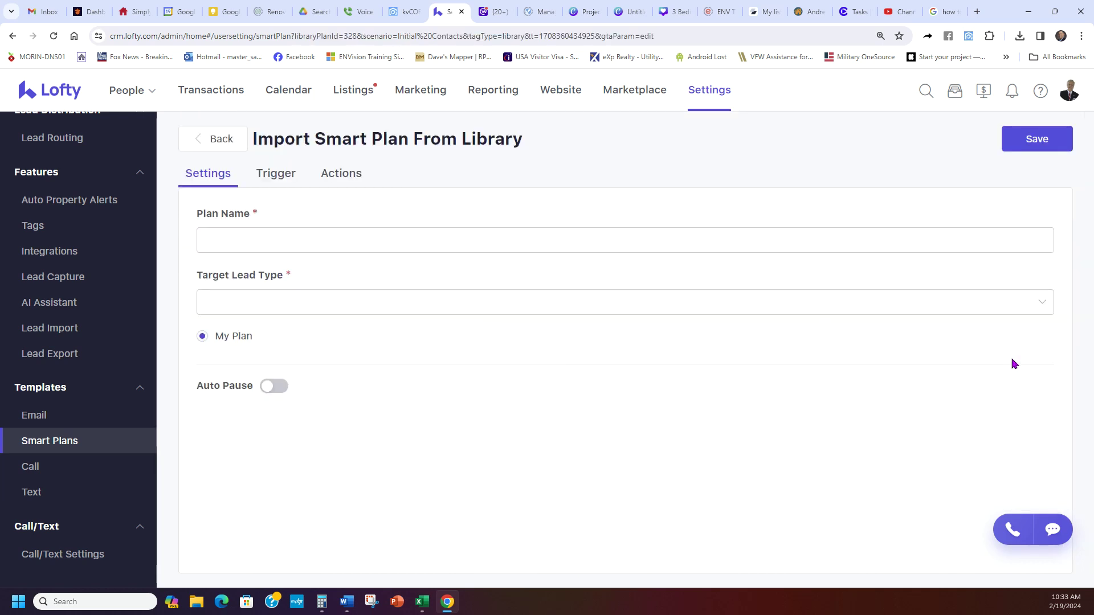
Remove Buyer & Seller so the plan targets only Seller leads.
click(268, 302)
drag(189, 275, 300, 276)
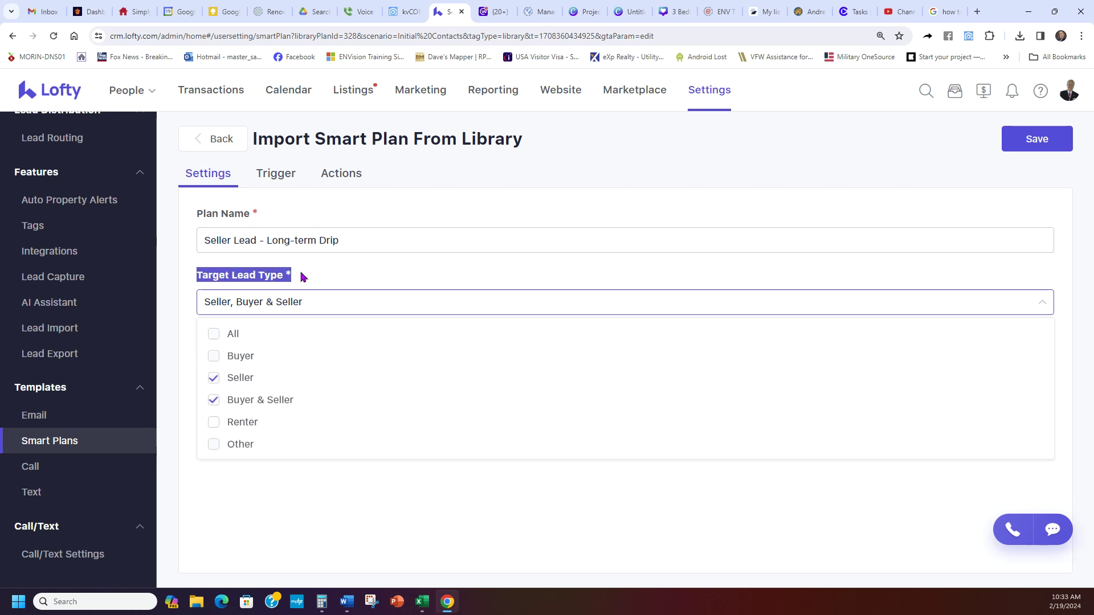
click(277, 307)
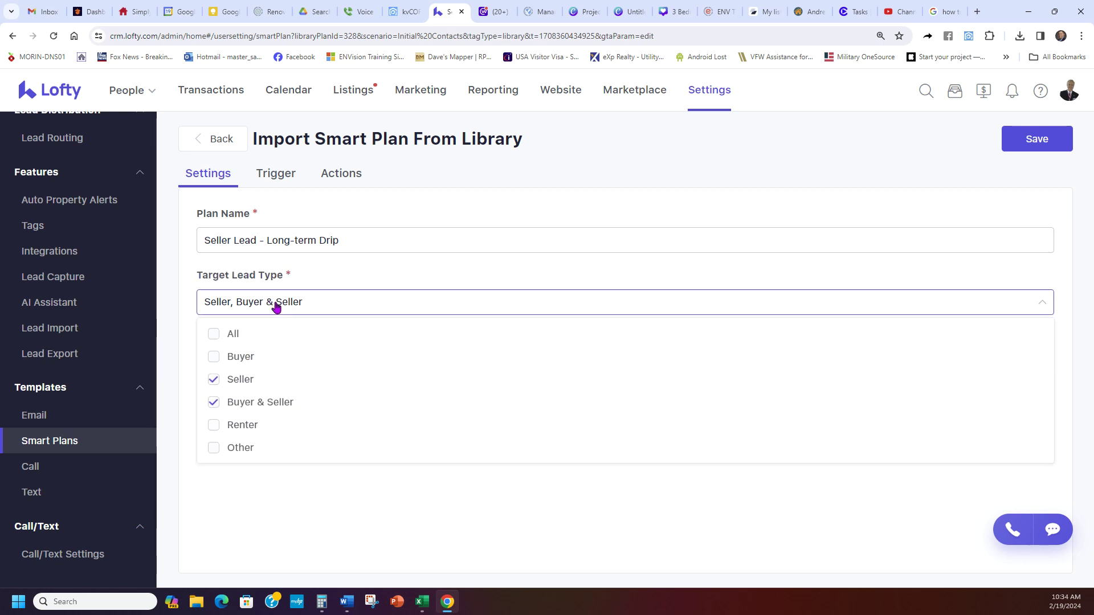
click(251, 402)
click(277, 493)
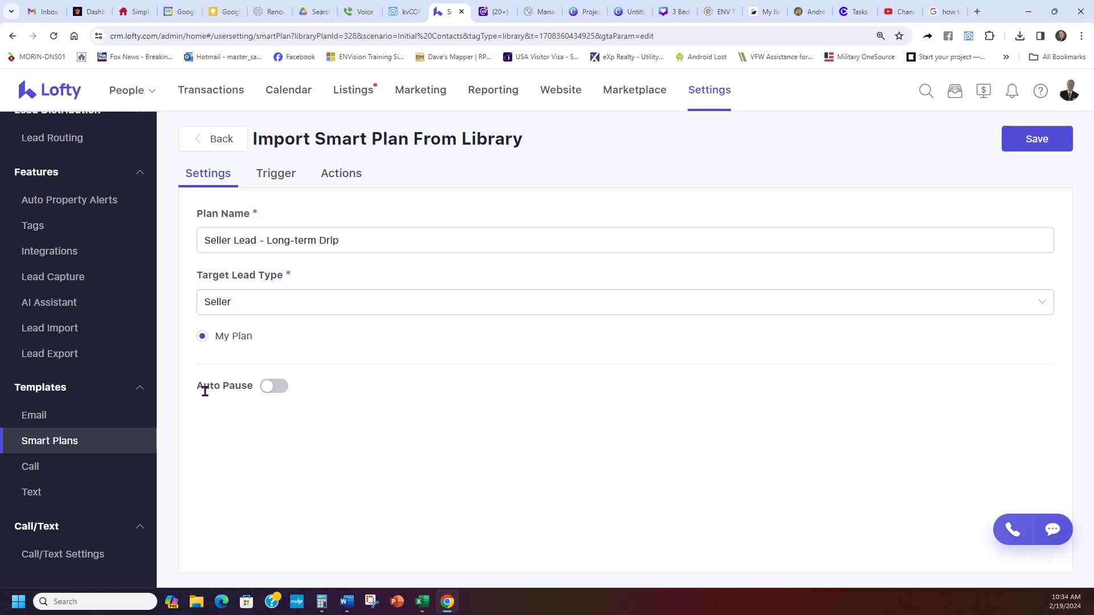
Turn on Auto Pause when the lead responds, with No action as follow-up.
drag(201, 389, 257, 406)
click(257, 407)
click(268, 389)
click(328, 411)
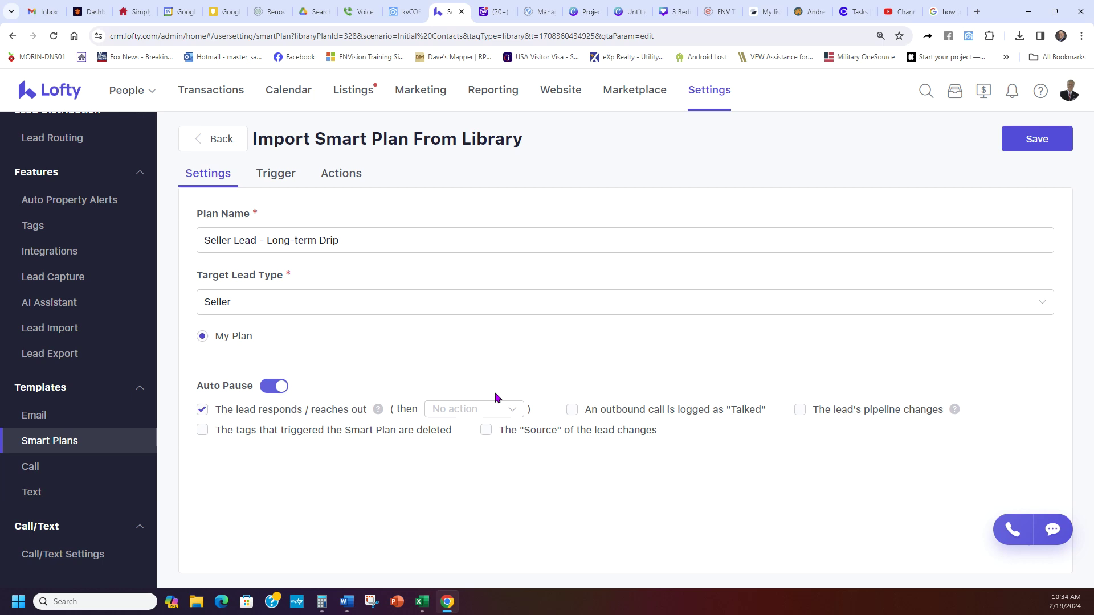
click(511, 410)
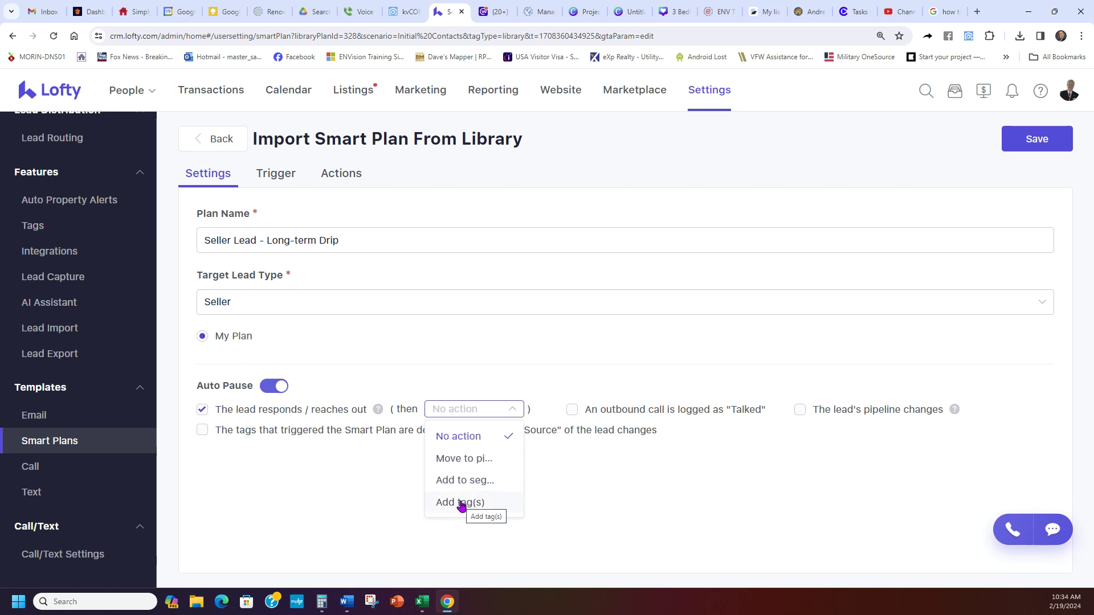
click(365, 510)
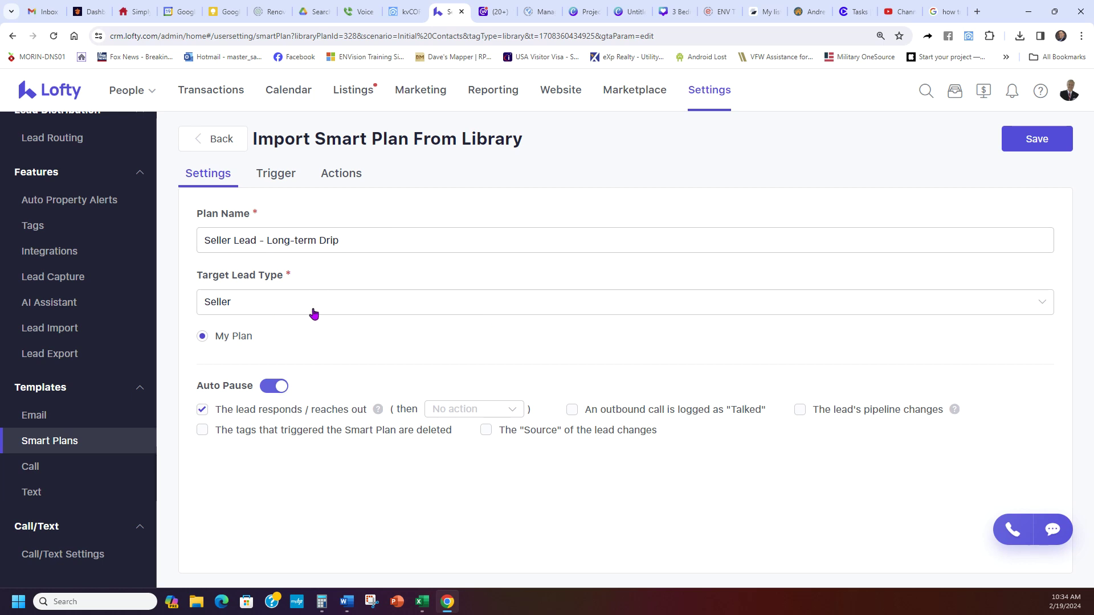
Give the Seller plan a Lead Created trigger with Auto Apply, save it and return to the library.
click(266, 174)
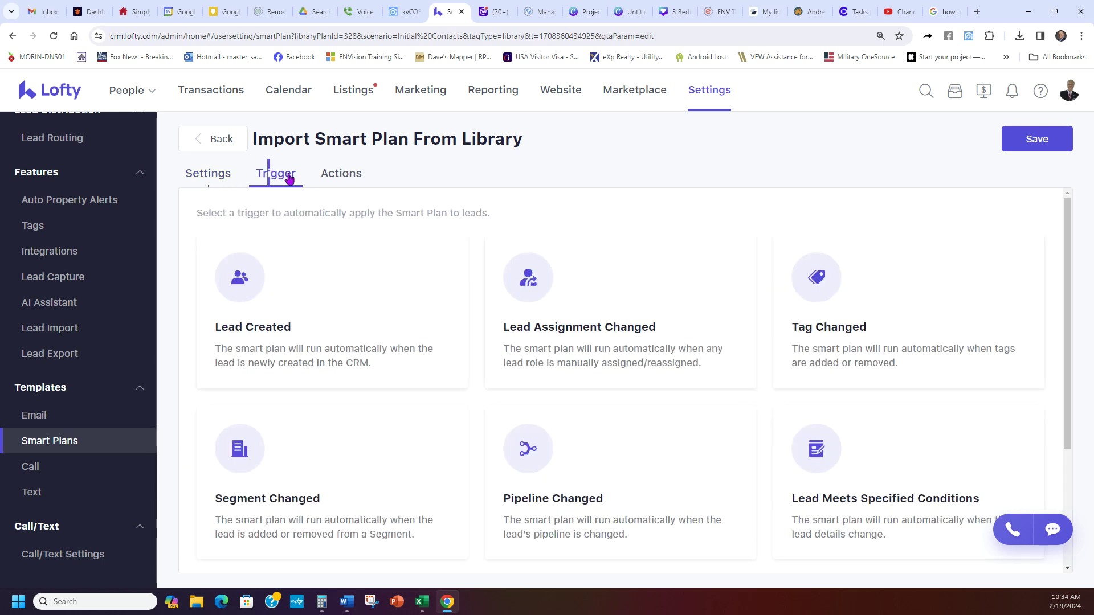
click(289, 284)
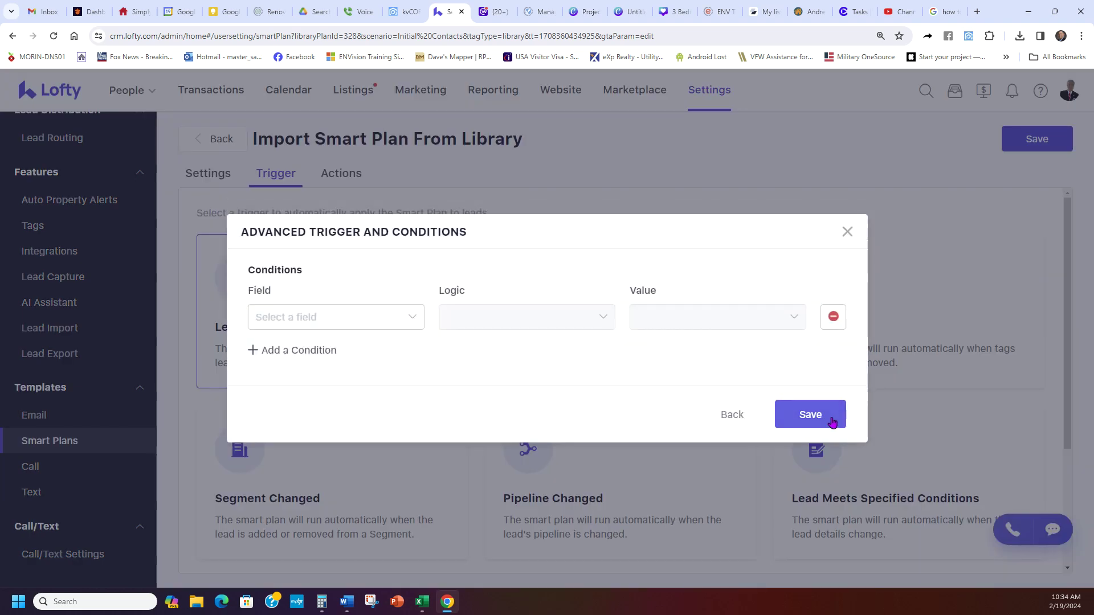
click(830, 414)
click(1039, 213)
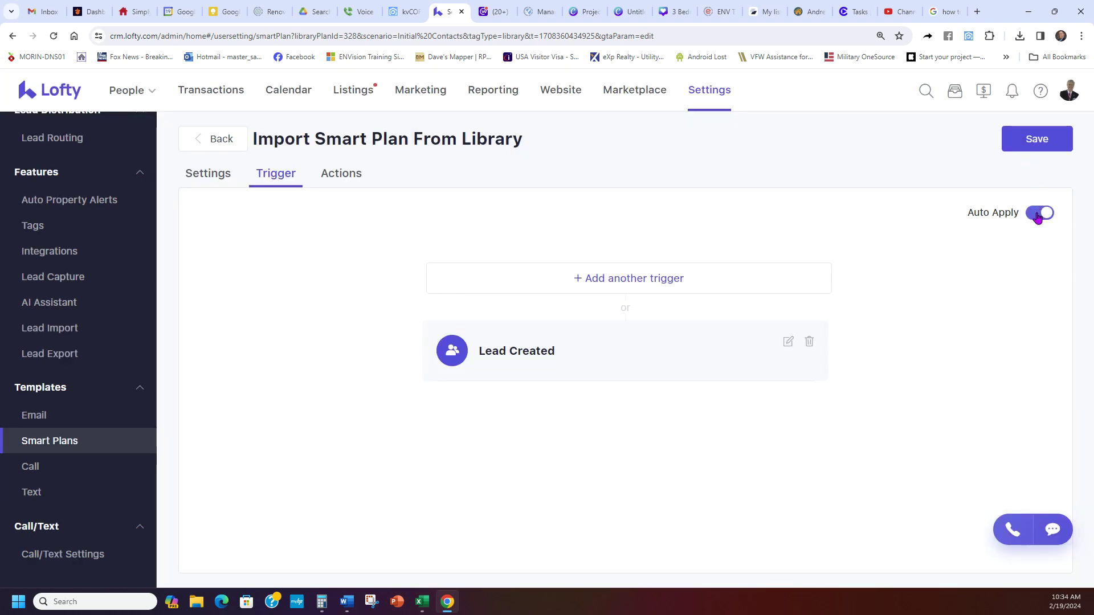
click(1013, 147)
click(242, 151)
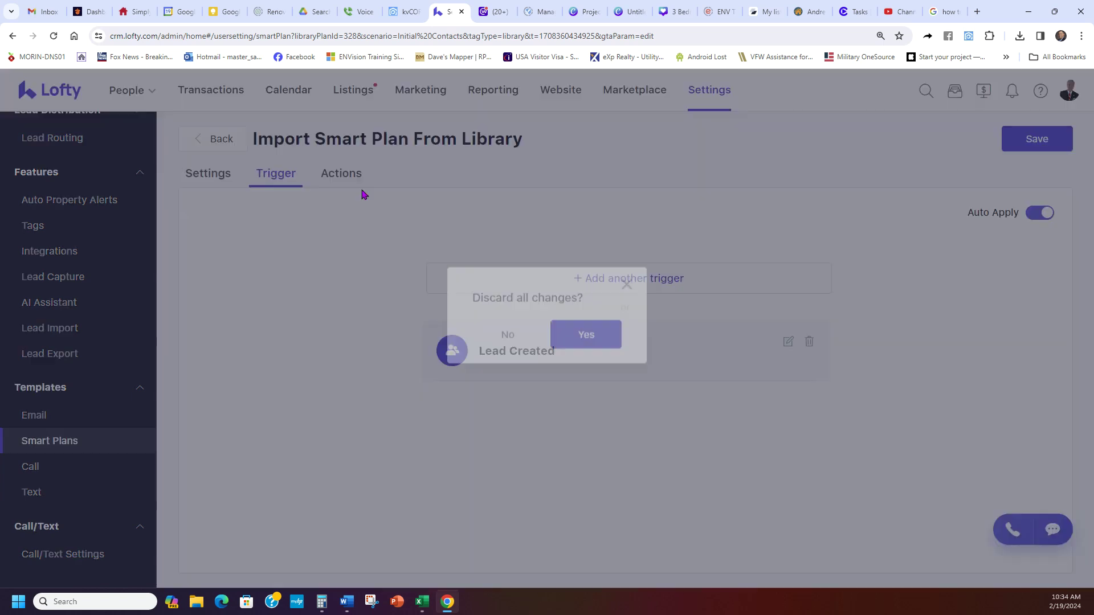
click(583, 344)
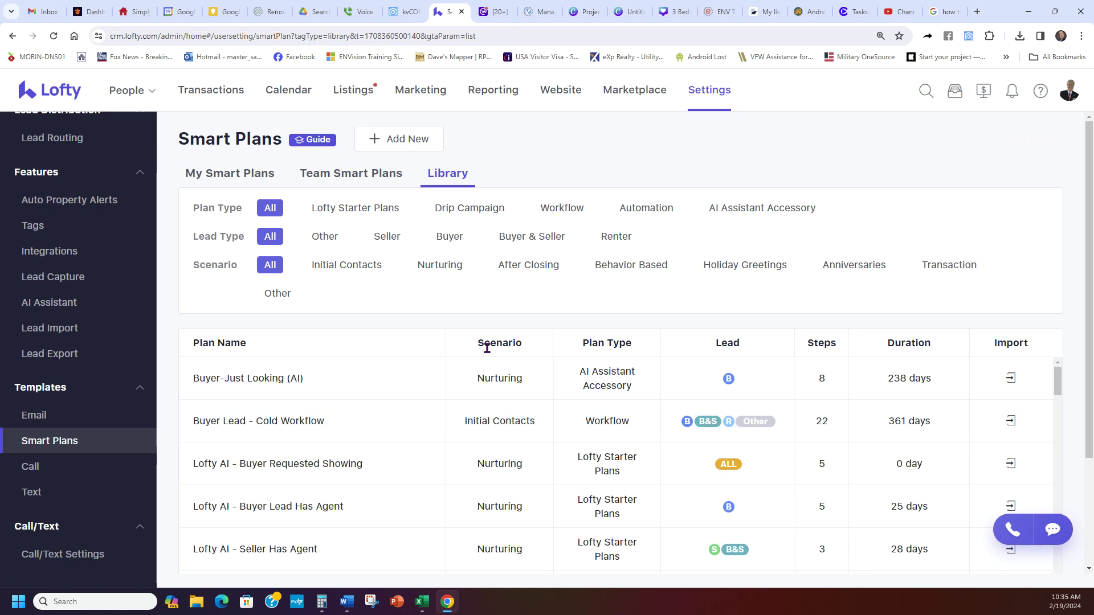
Check My Smart Plans, then filter the Library to Renter Drip Campaign plans.
click(229, 182)
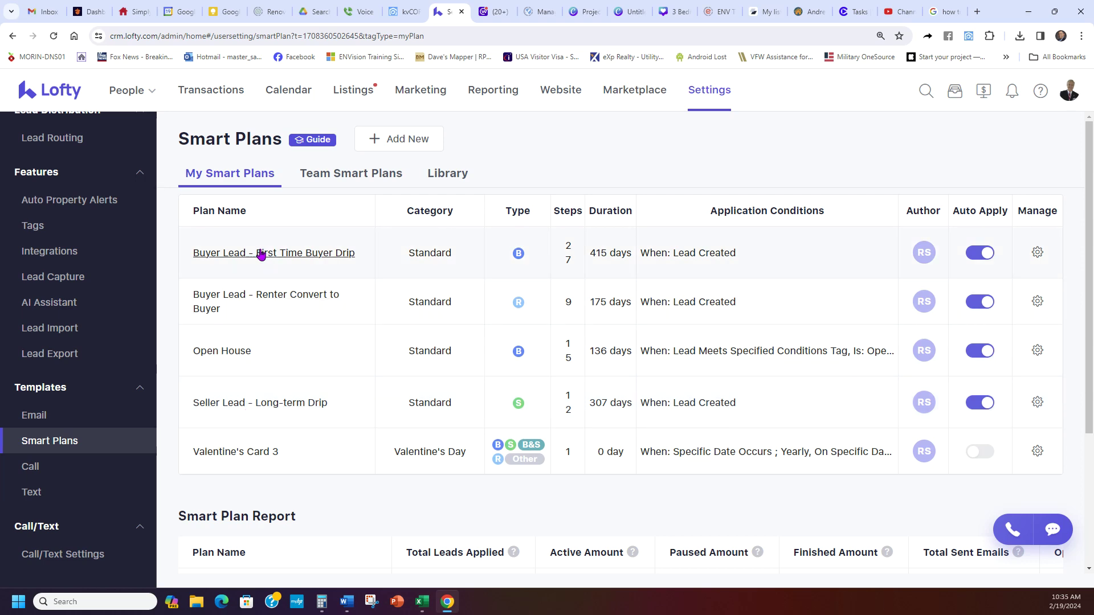
click(448, 180)
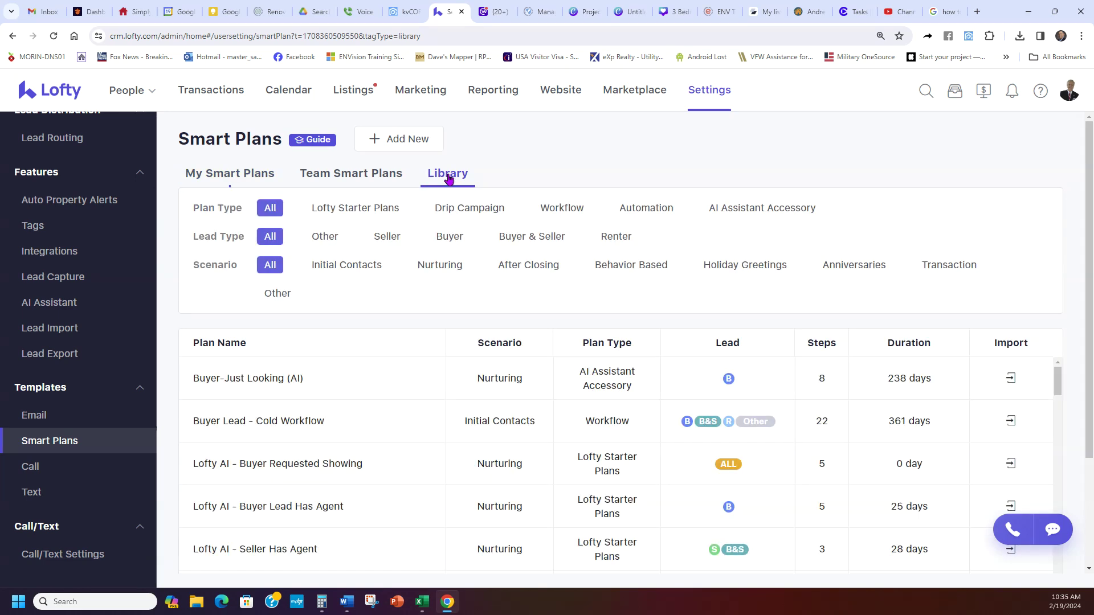
click(466, 211)
click(627, 241)
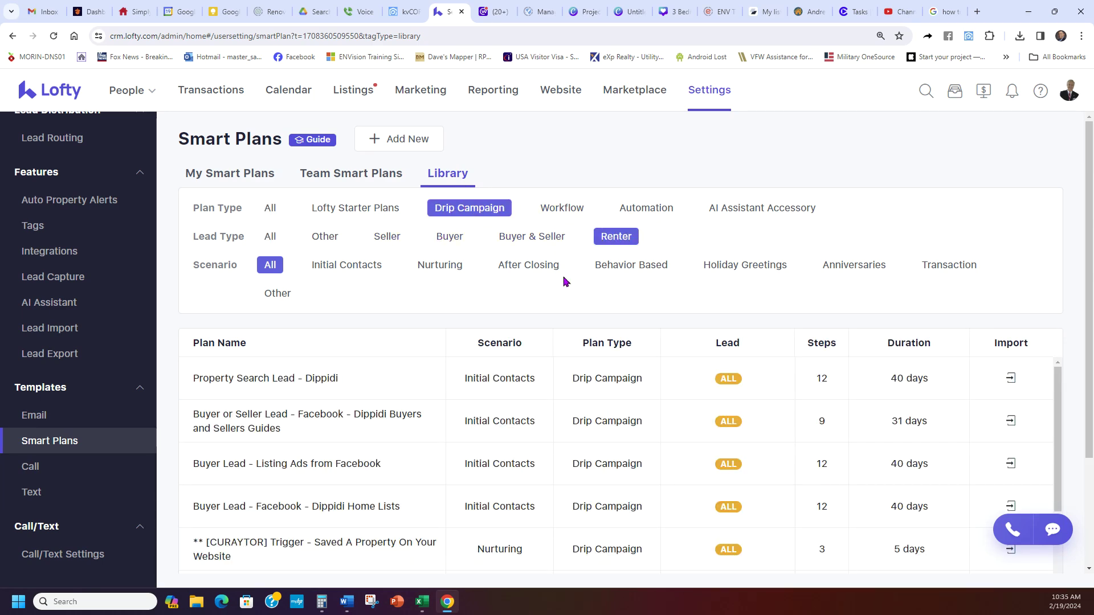
scroll(512, 319, down, 6)
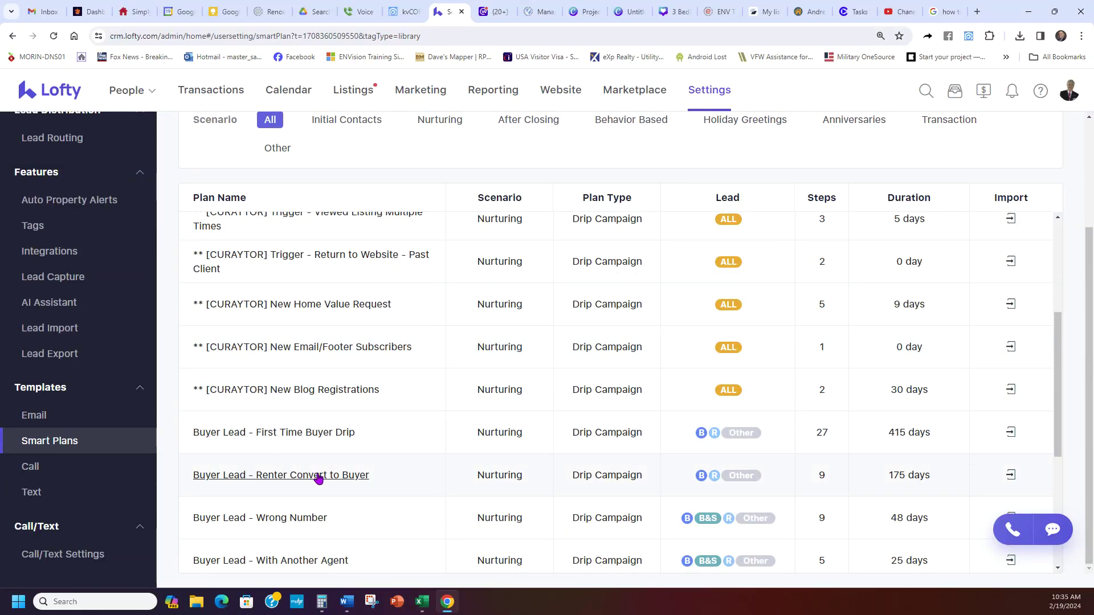
Import Renter Convert to Buyer for Renter leads only, auto-pausing when the lead responds.
click(1011, 479)
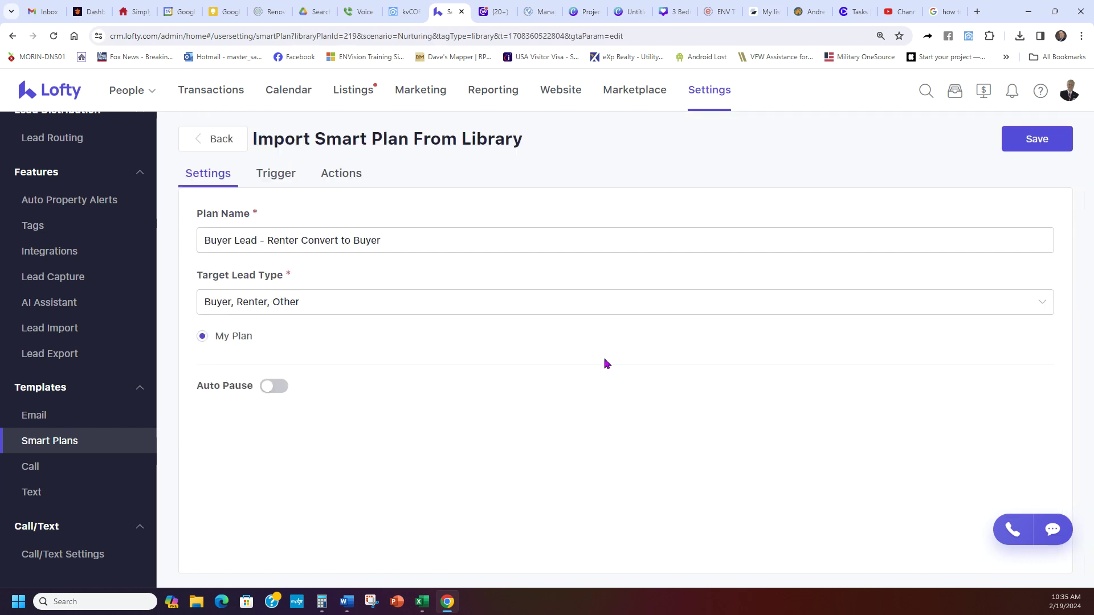
click(290, 306)
click(239, 444)
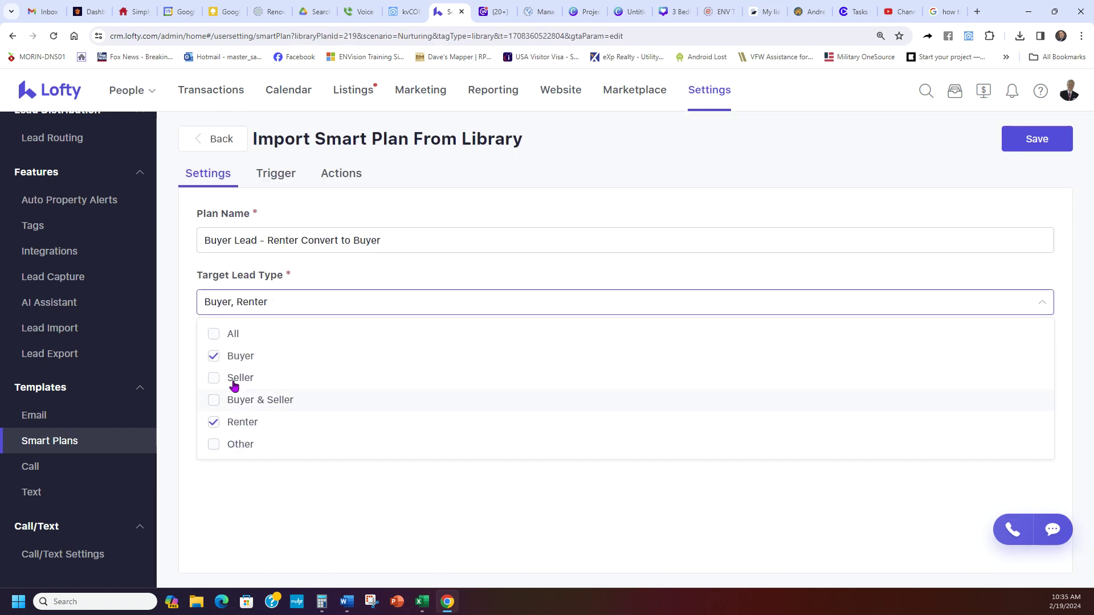
click(223, 356)
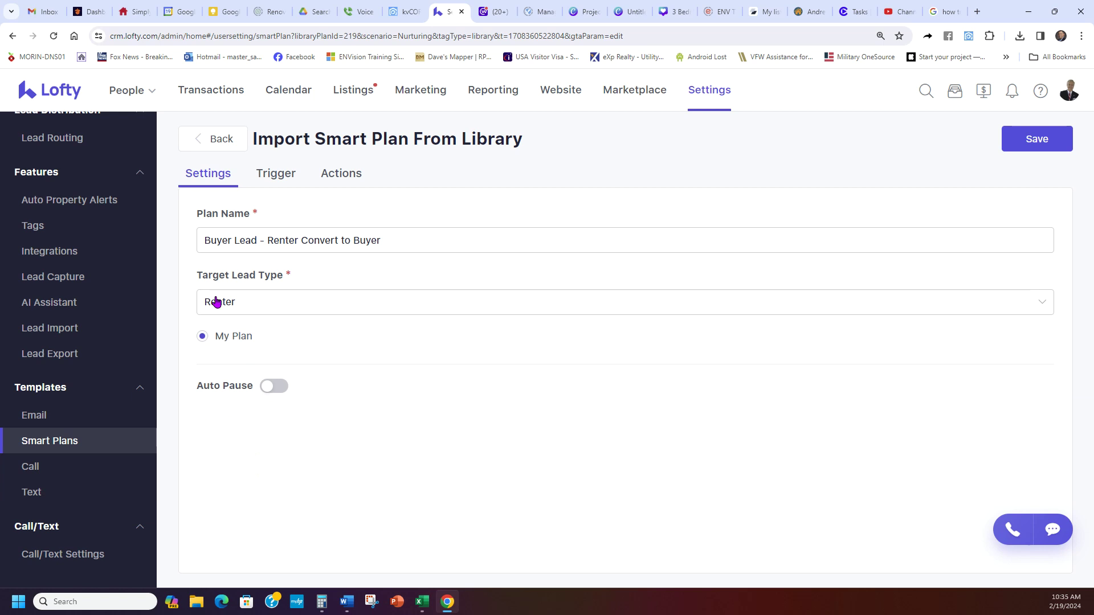
click(273, 387)
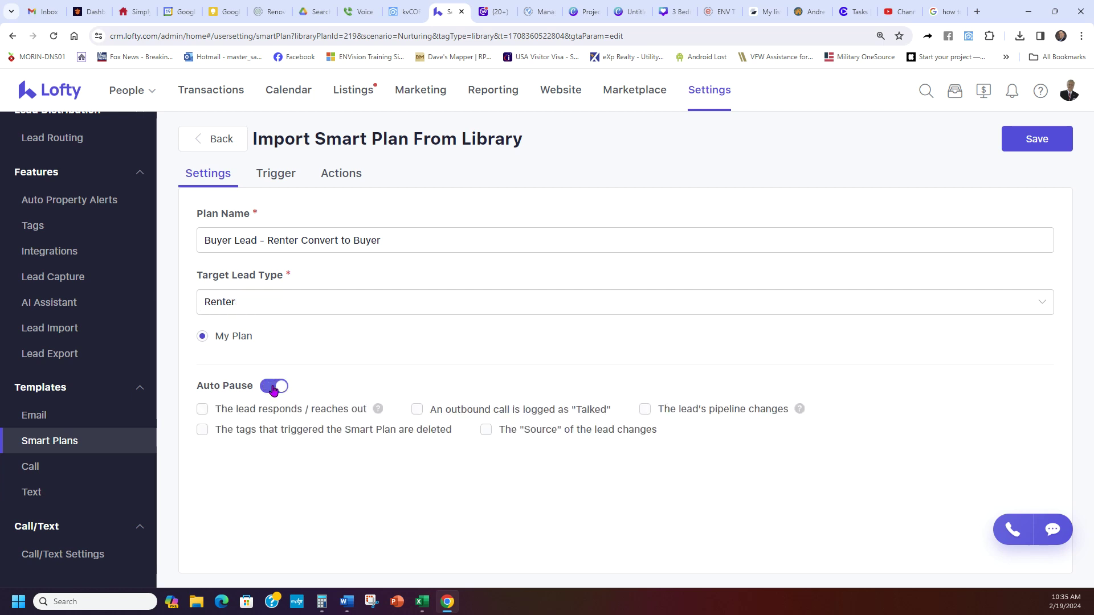
click(276, 411)
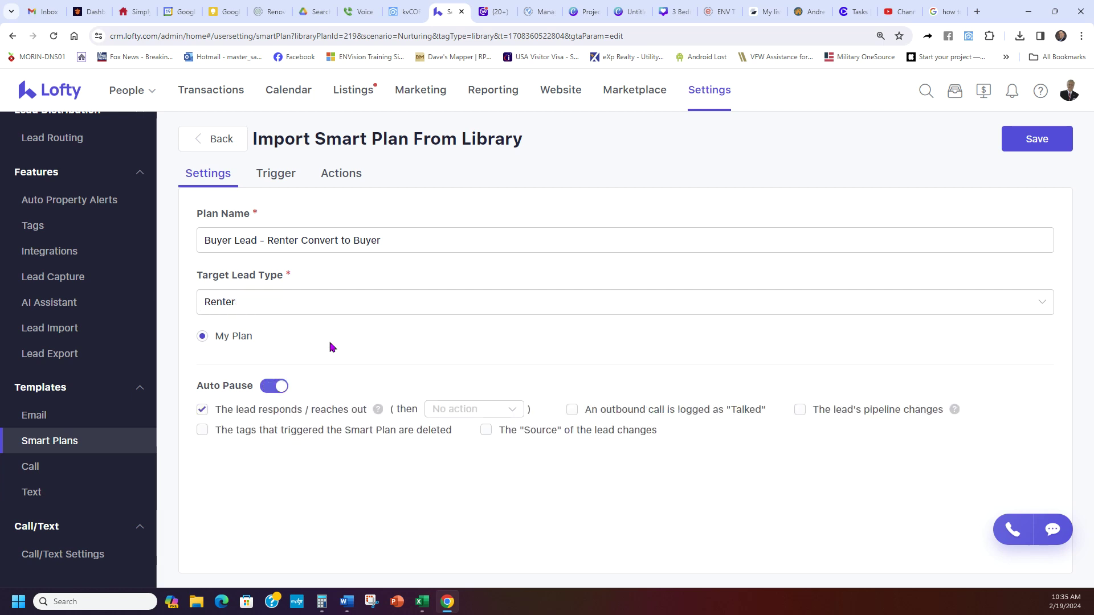
Trigger the plan on Lead Created with auto-apply, then leave for the library confirming Yes.
click(287, 176)
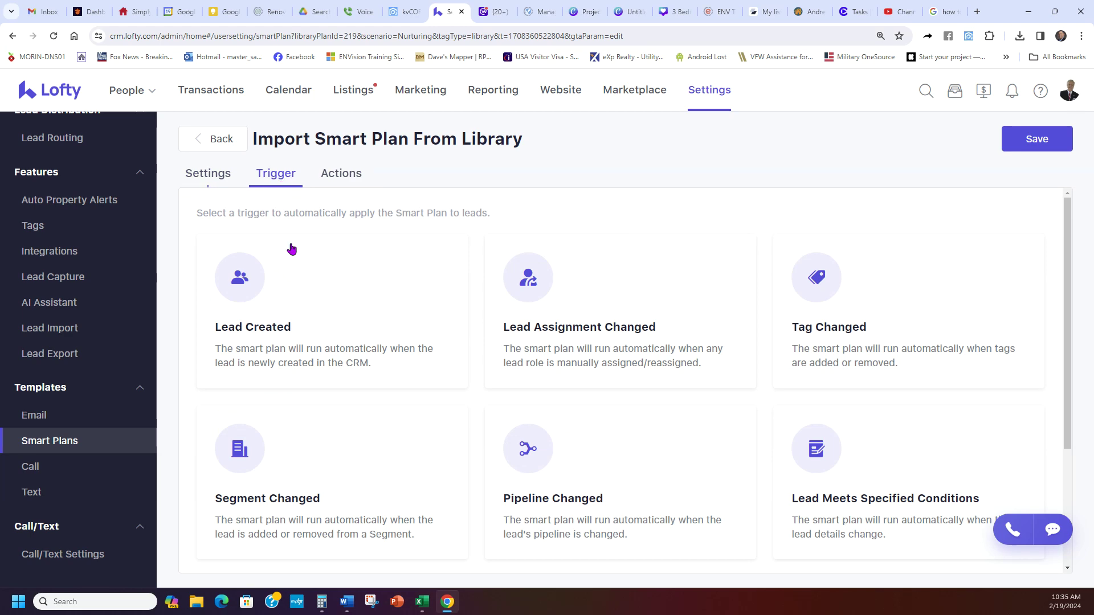
click(290, 291)
click(799, 417)
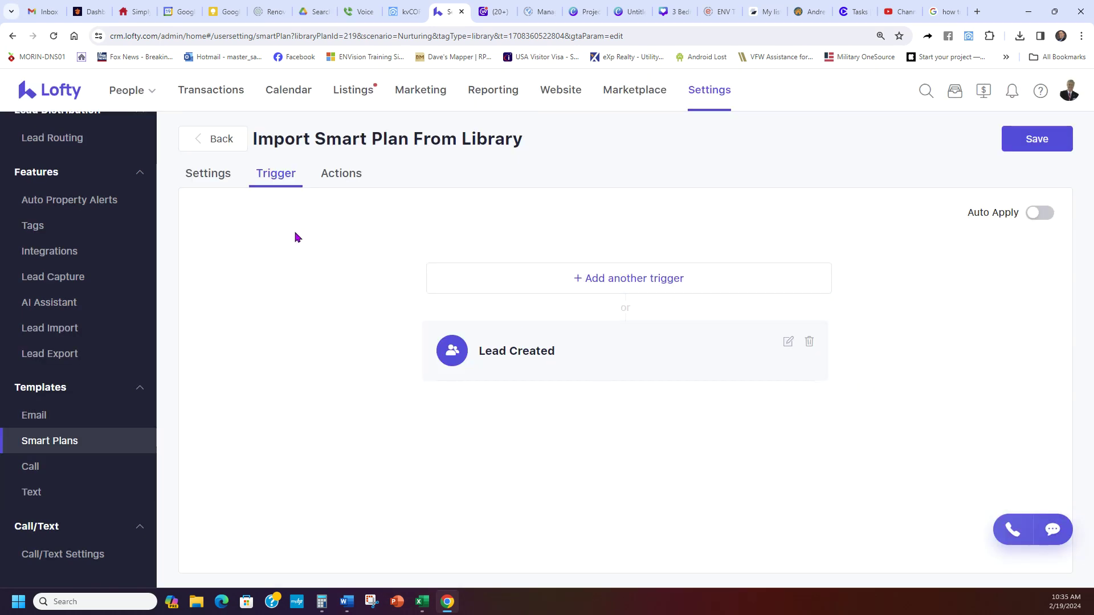
click(228, 175)
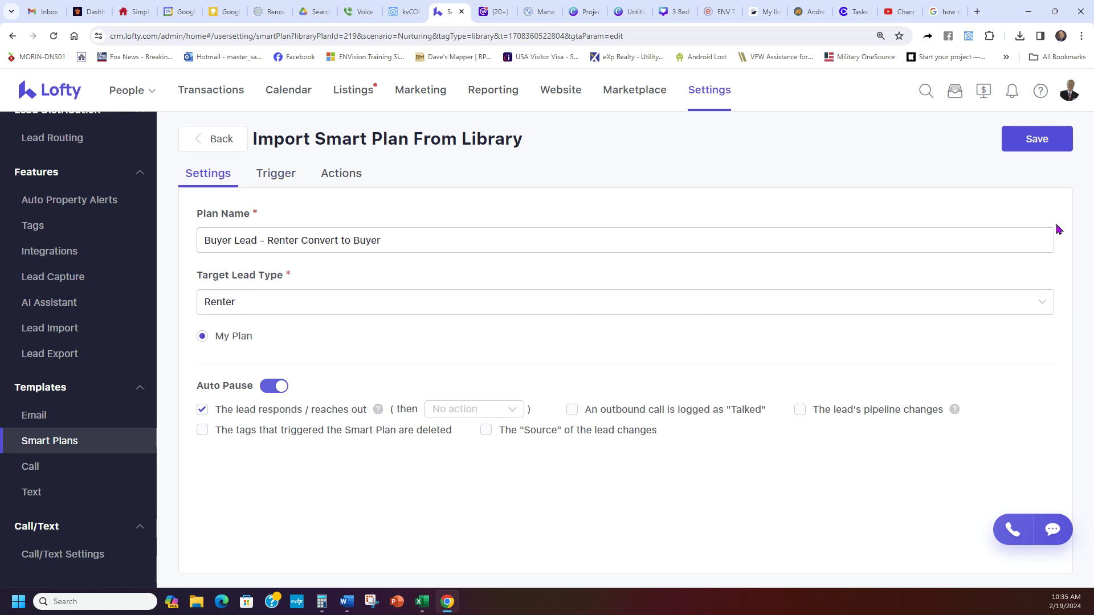
click(276, 174)
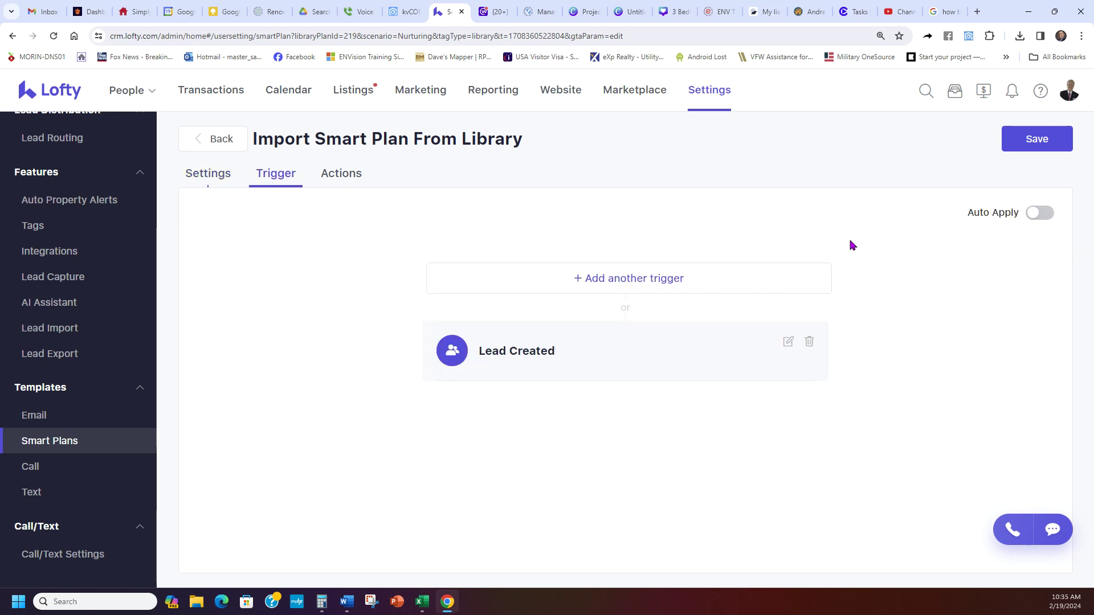
click(1037, 219)
drag(957, 213, 1020, 214)
click(1004, 245)
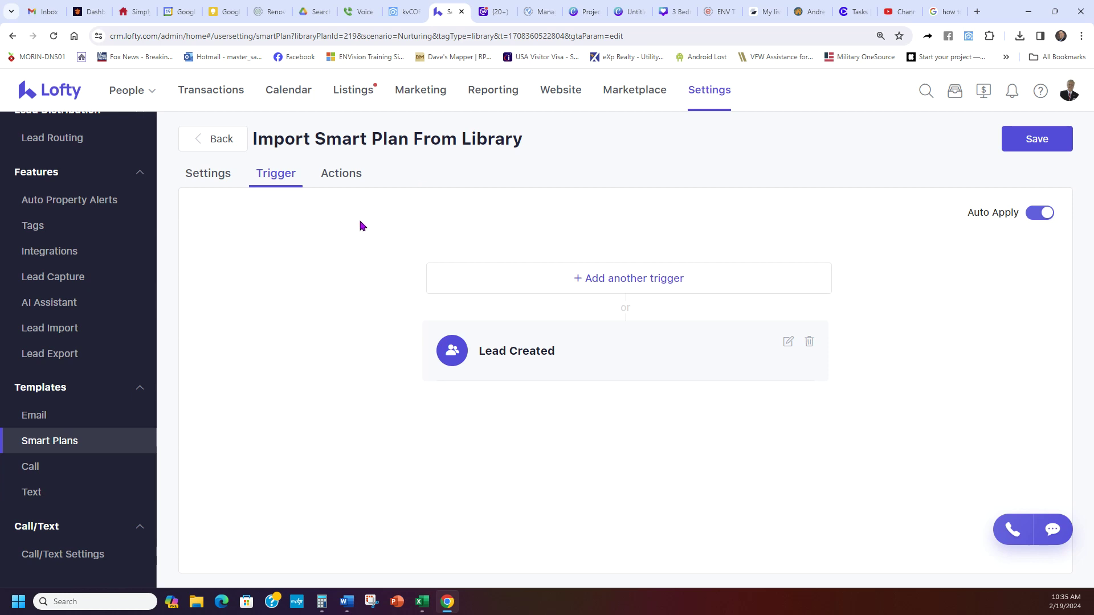
click(224, 144)
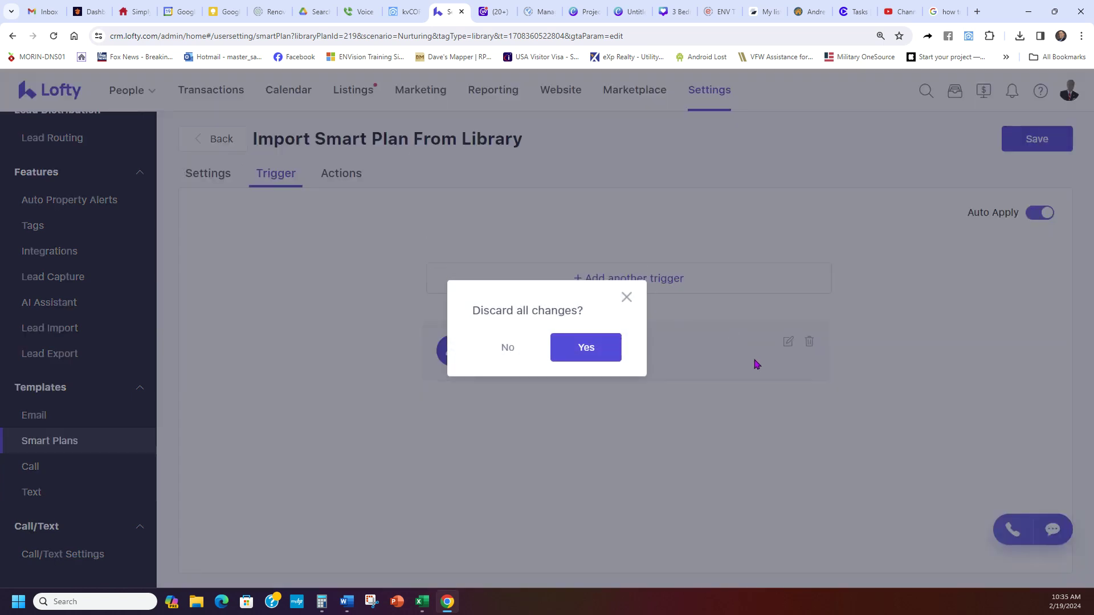
click(608, 350)
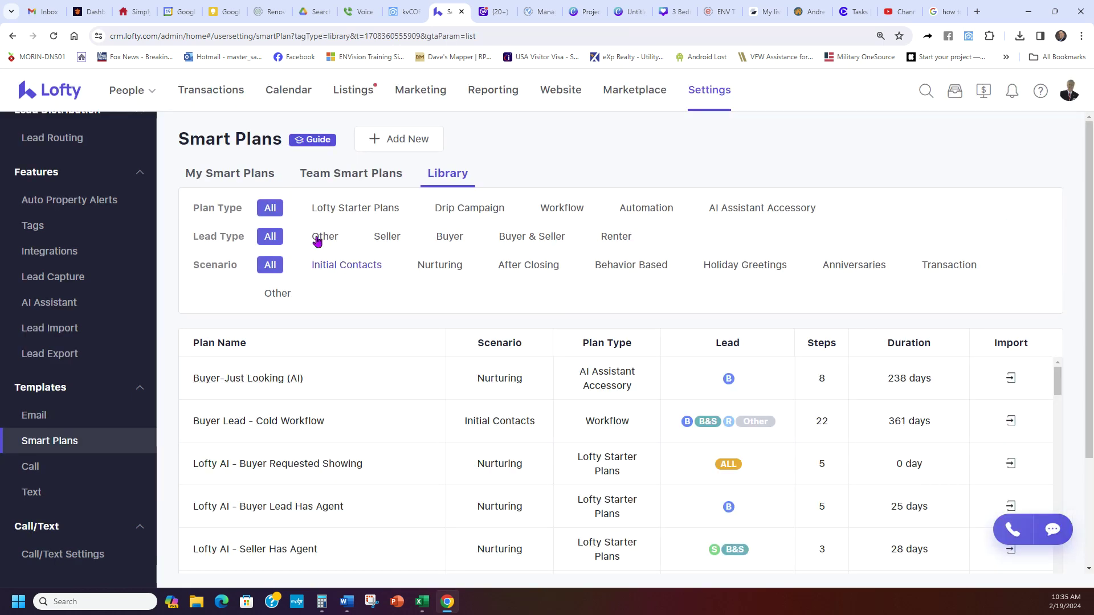
Filter the library to Holiday Greetings and start importing Christmas Card 3.
click(250, 173)
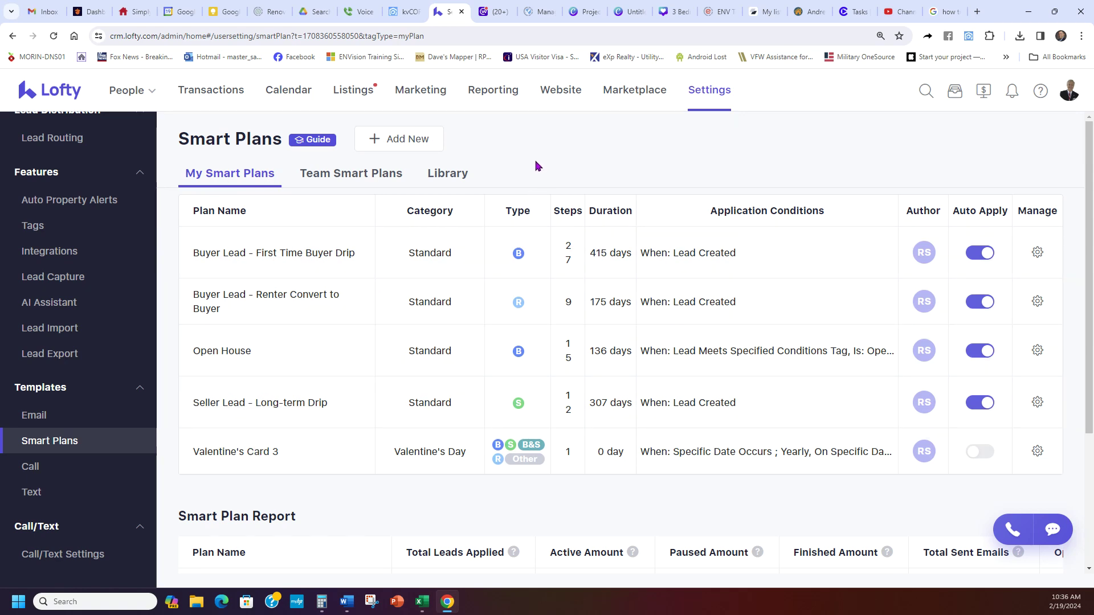
click(446, 173)
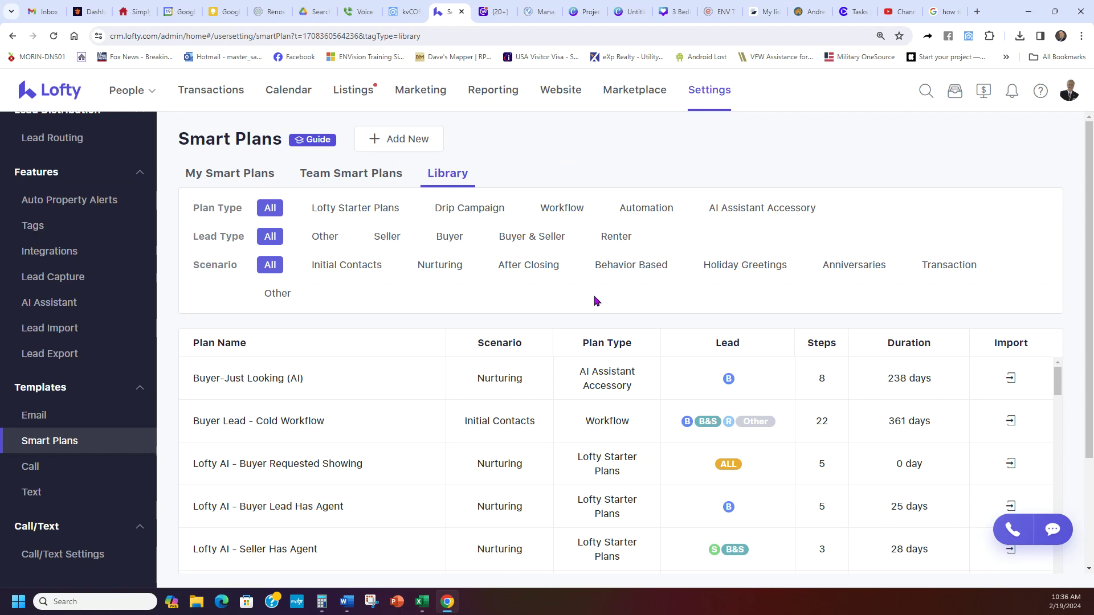
click(757, 270)
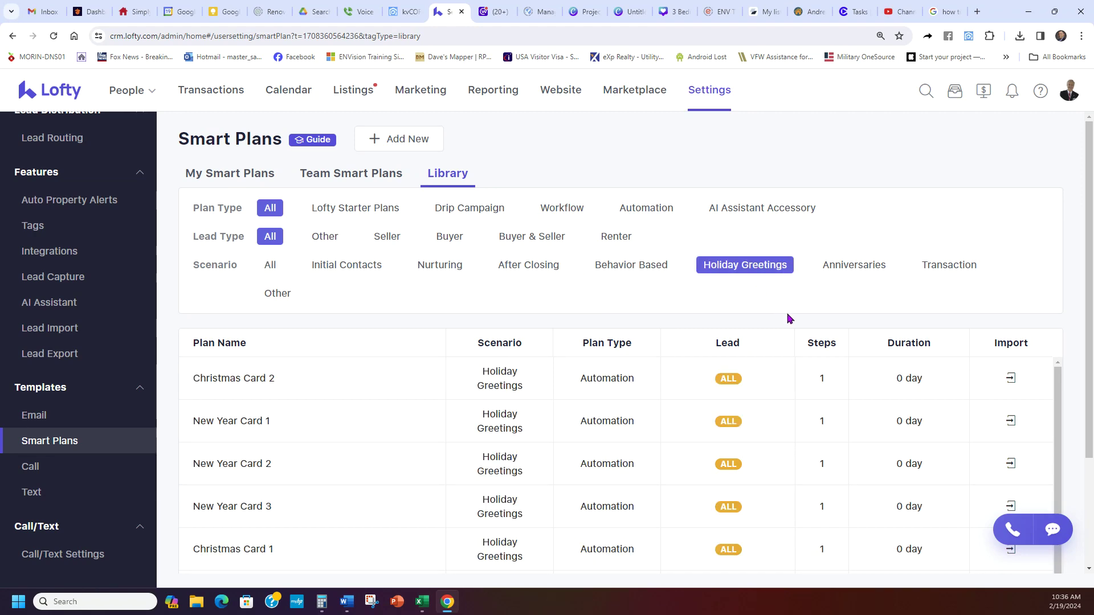
scroll(306, 391, down, 5)
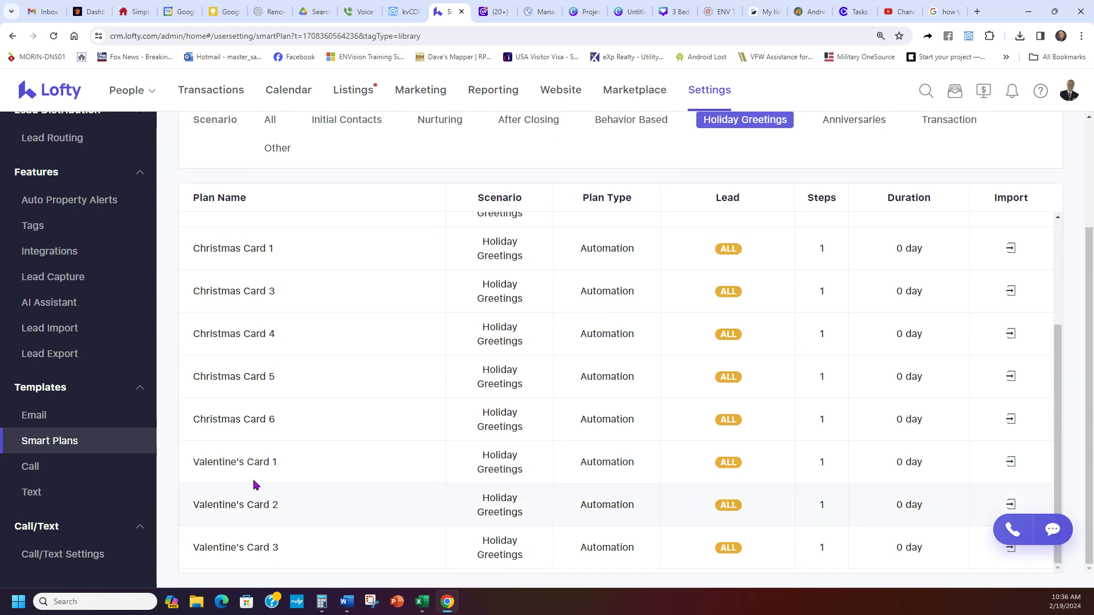
click(1011, 292)
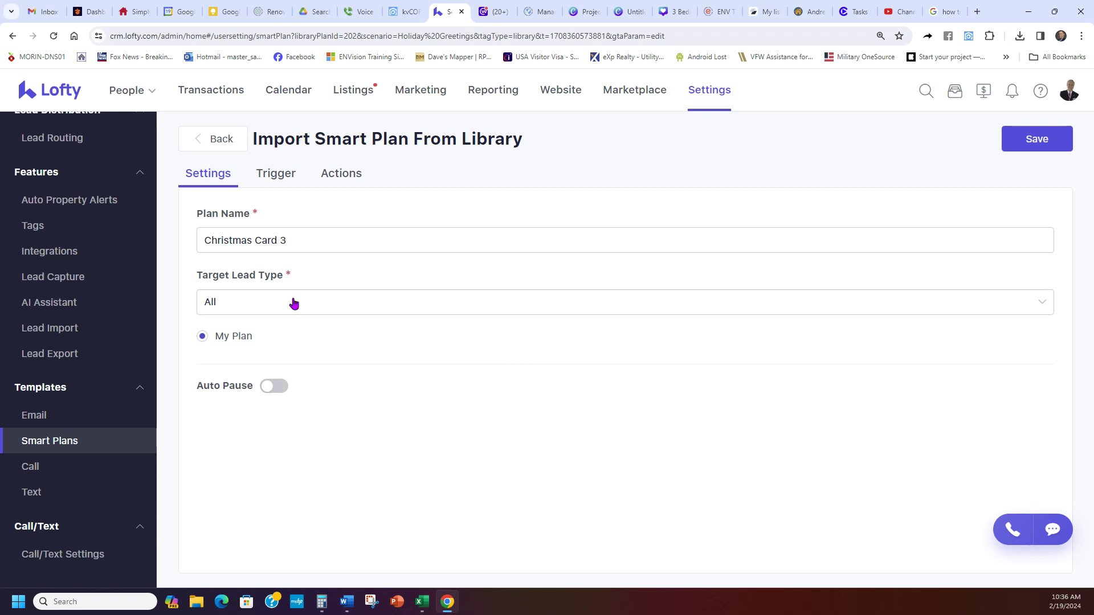
Keep Christmas Card 3's yearly Christmas date trigger, save the plan and view My Smart Plans.
click(275, 174)
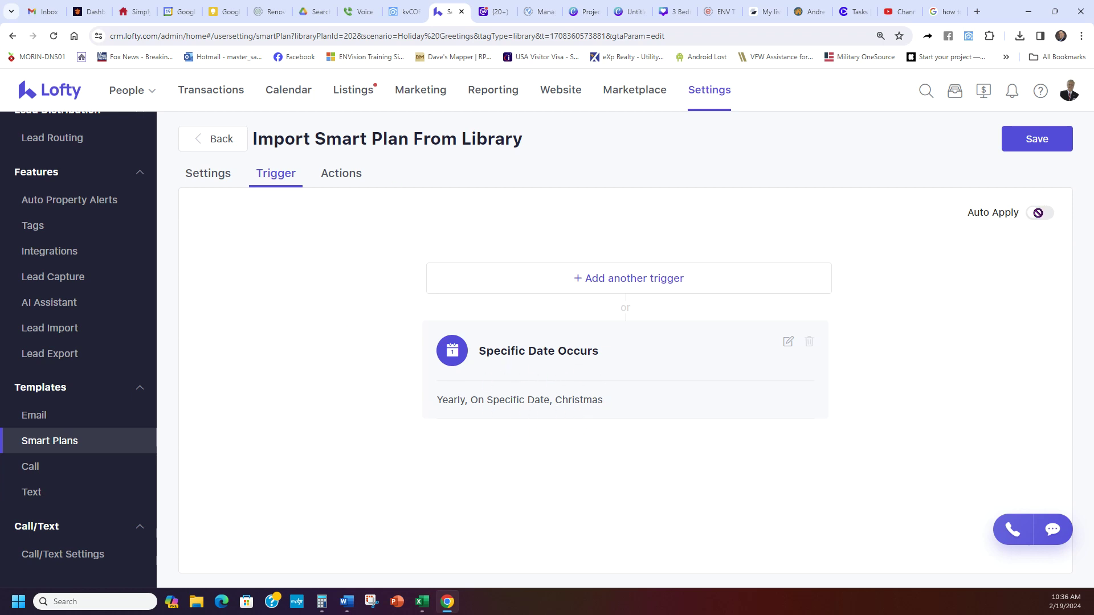
mouse_move(1038, 212)
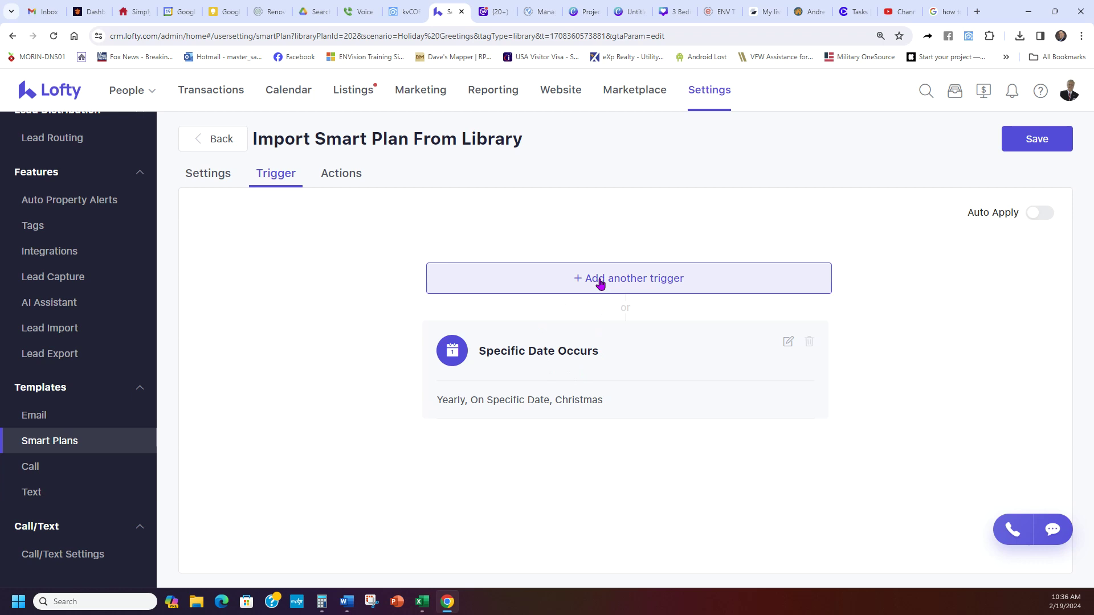
click(788, 344)
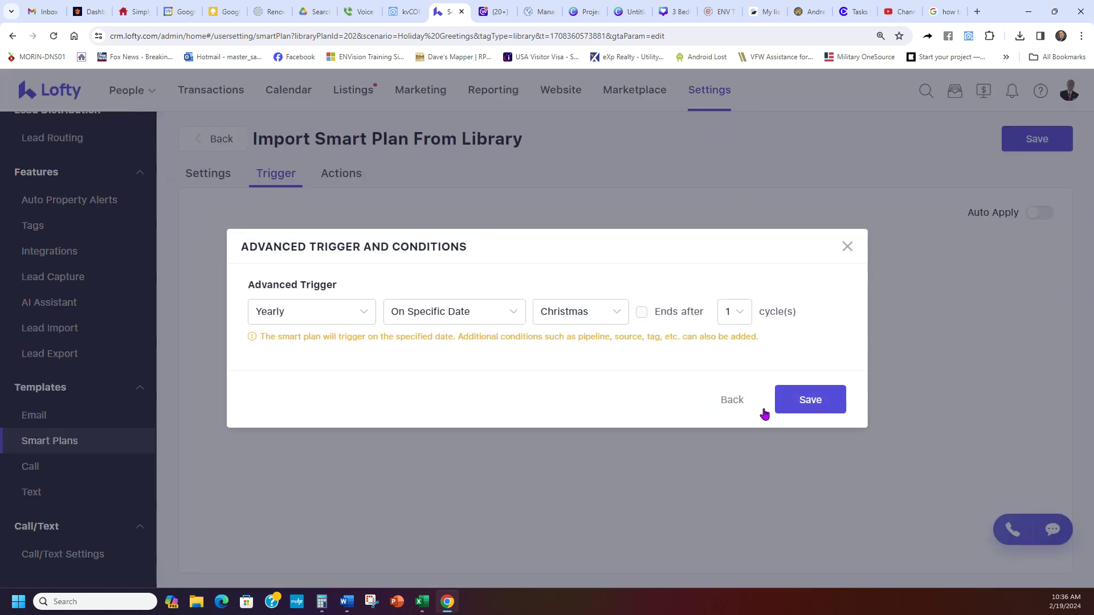
click(798, 401)
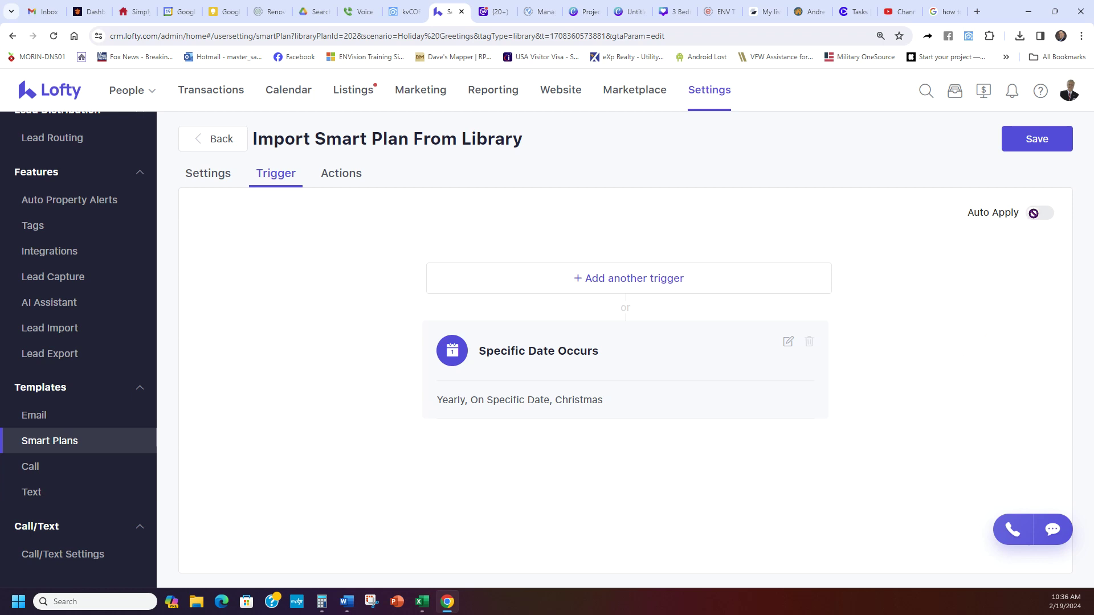
click(208, 173)
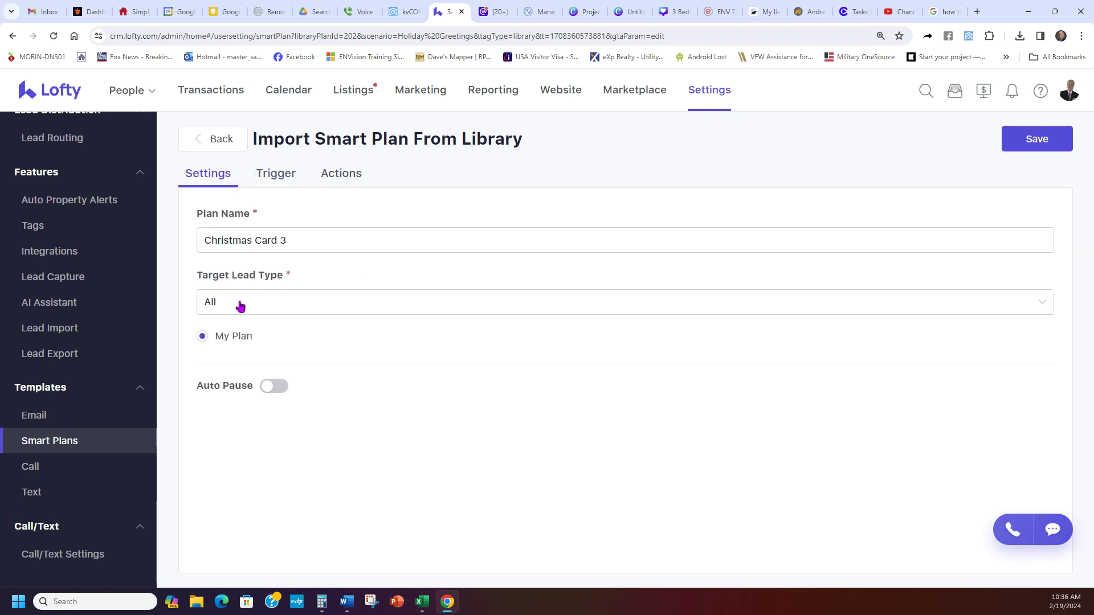
click(1033, 149)
click(256, 174)
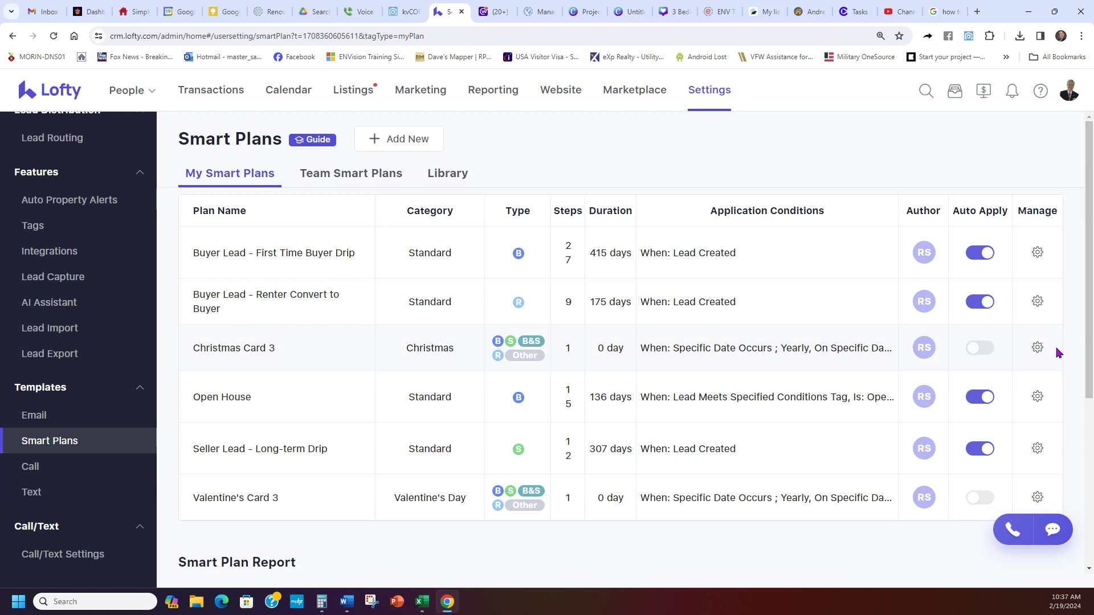
click(1038, 349)
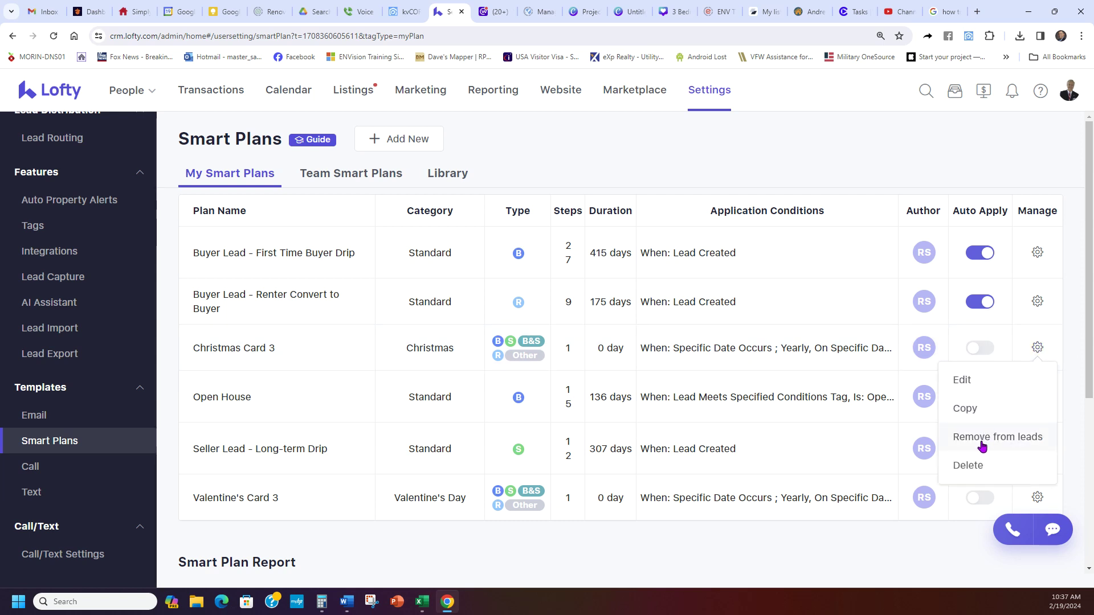
click(995, 383)
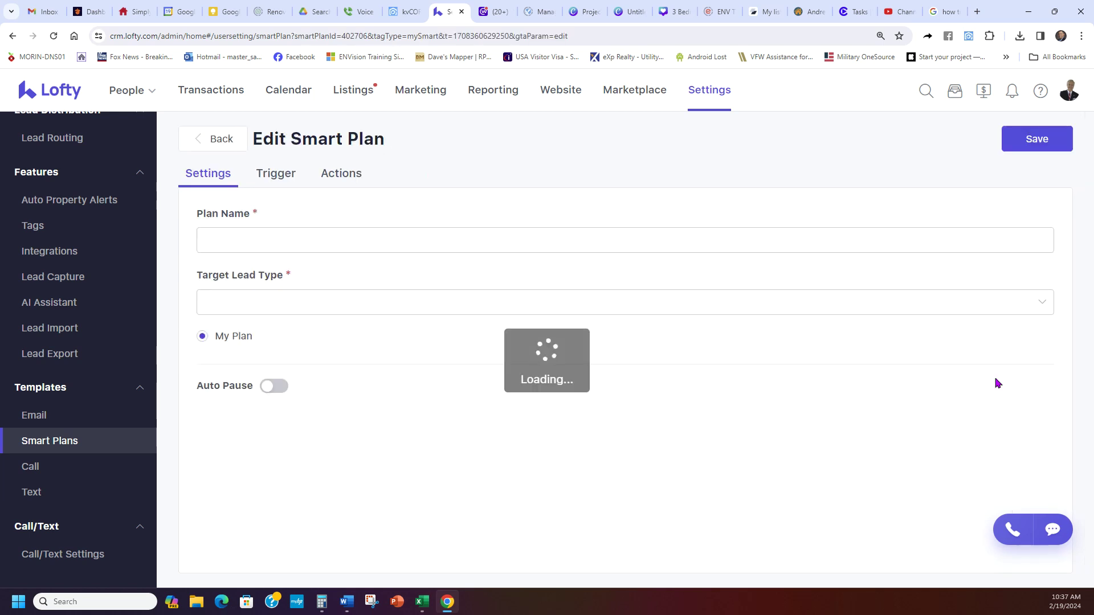
click(268, 178)
click(217, 174)
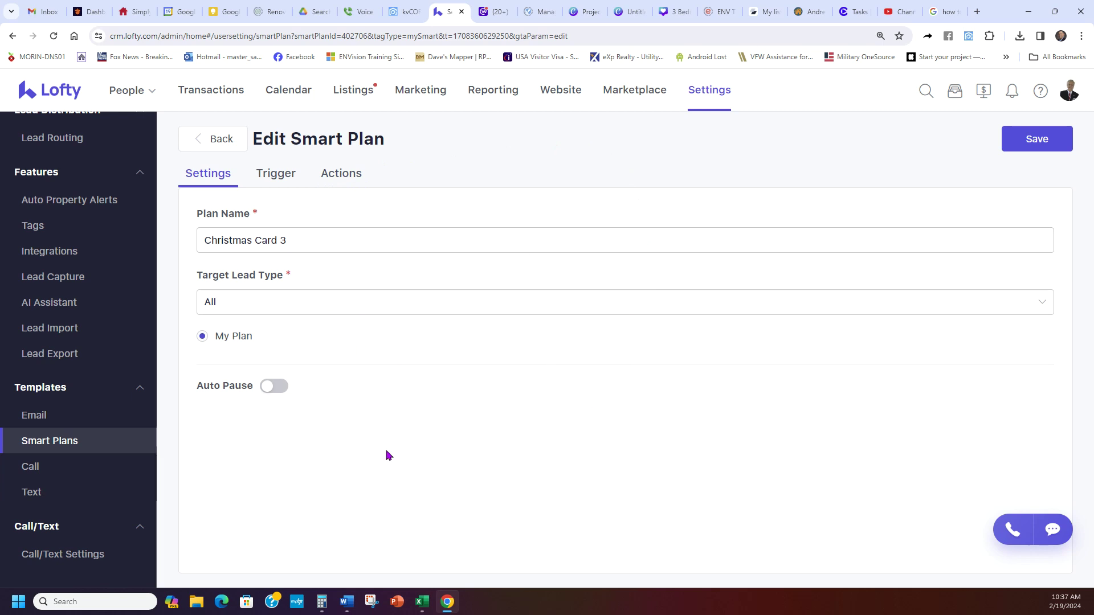
click(221, 139)
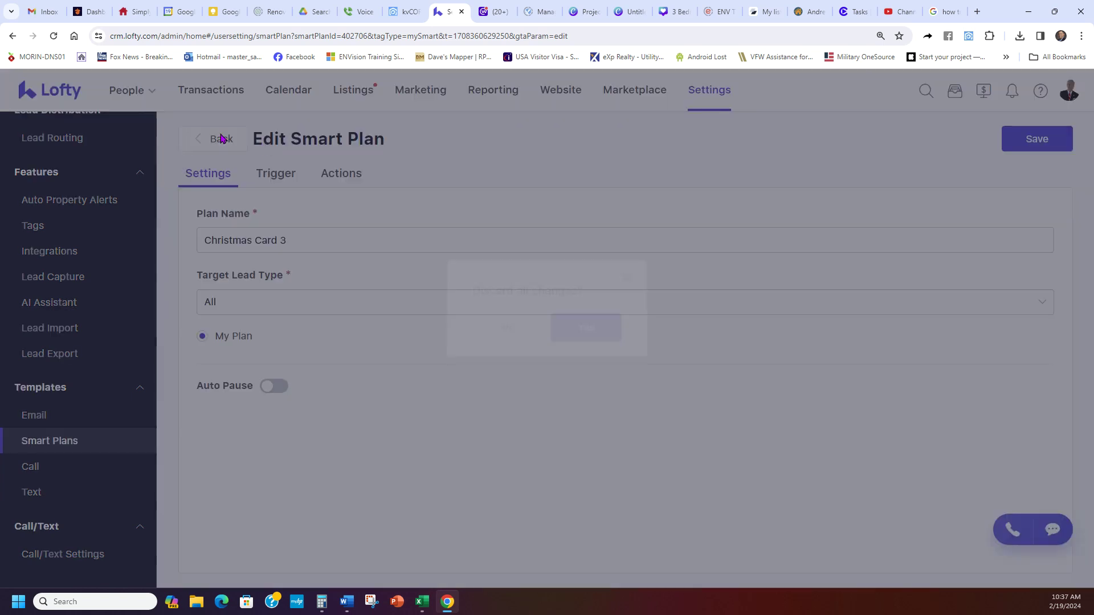
click(592, 358)
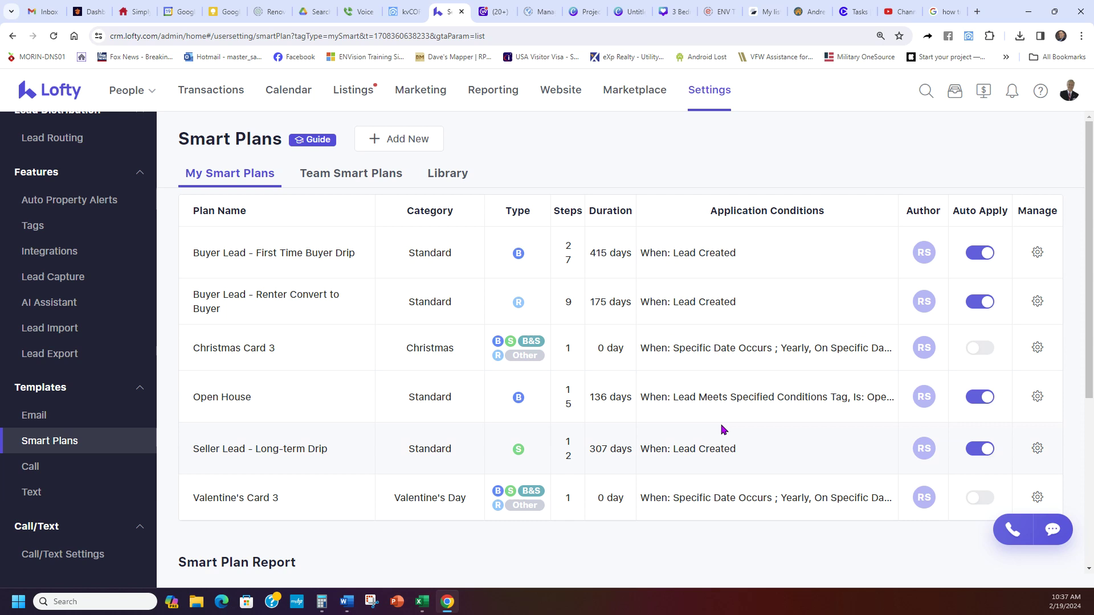
Filter the library to Drip Campaign and AI Assistant Accessory plans for Buyer leads.
click(235, 174)
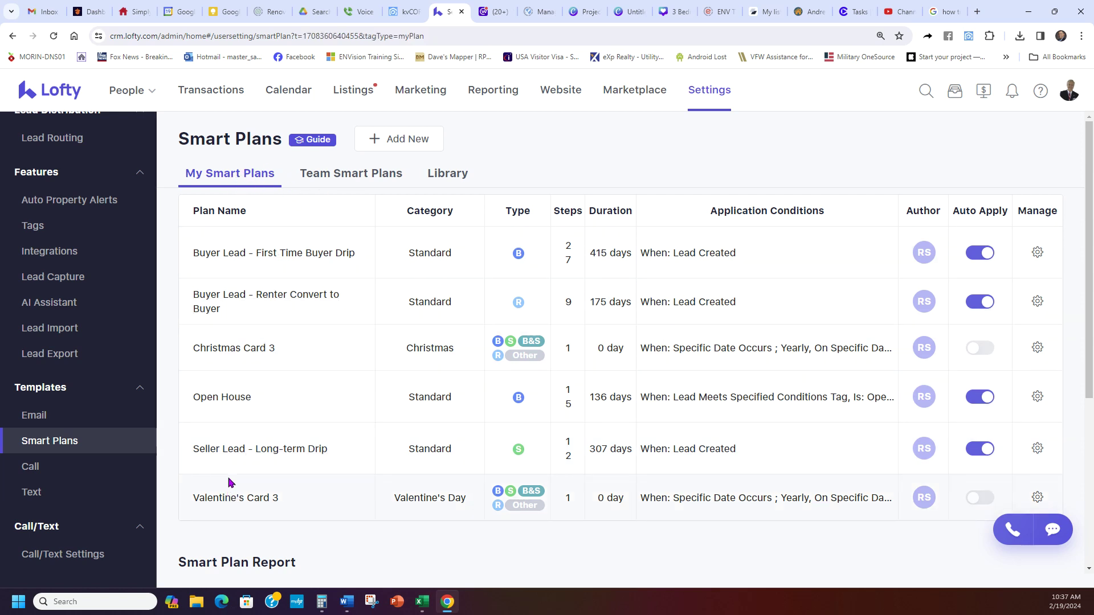
click(463, 176)
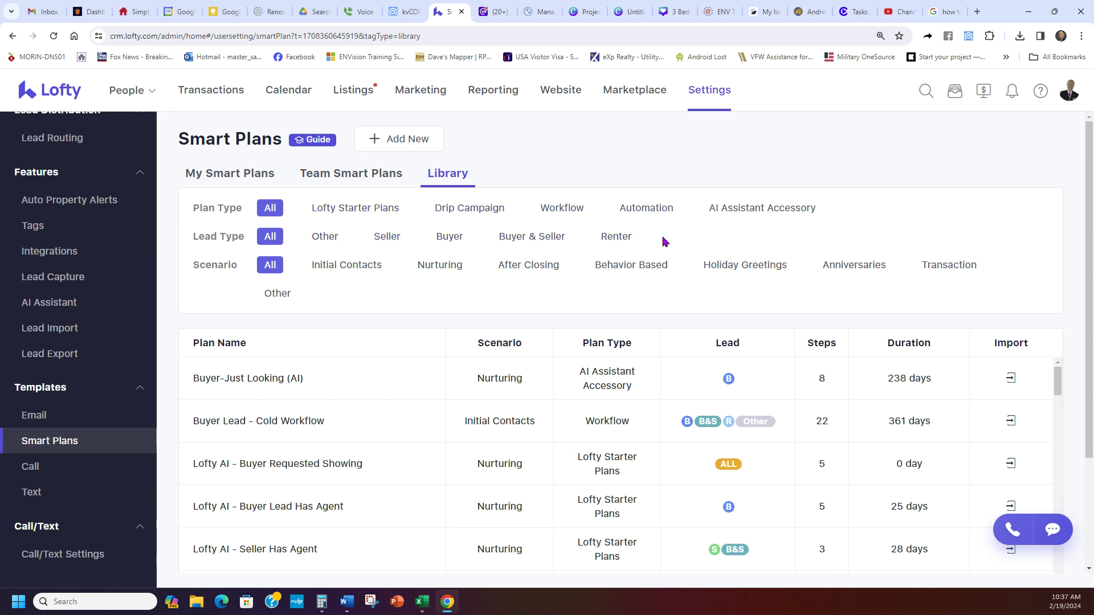
click(474, 213)
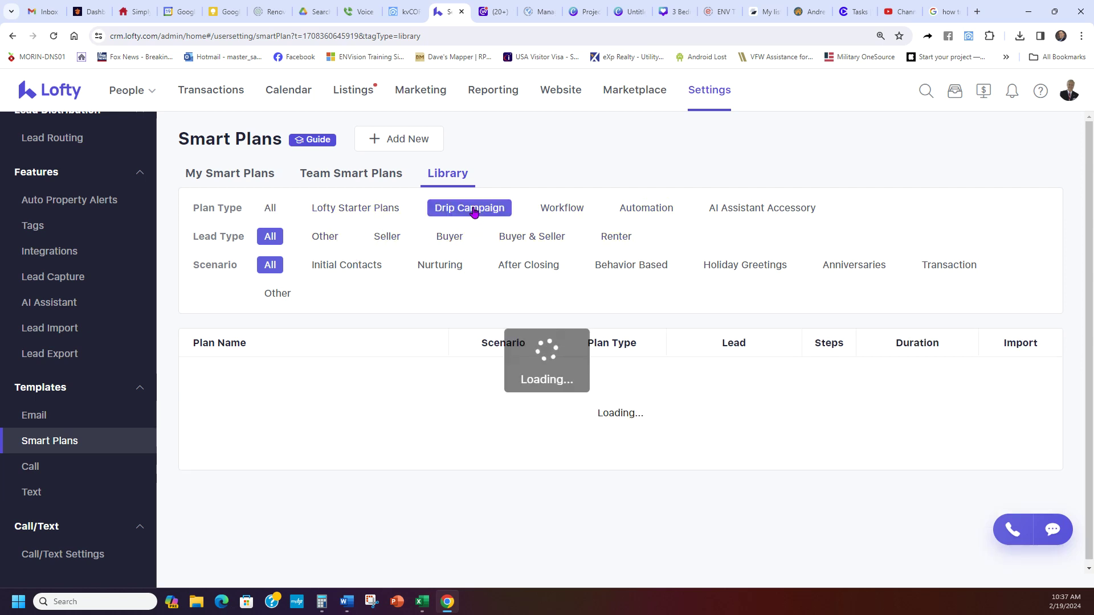
click(743, 210)
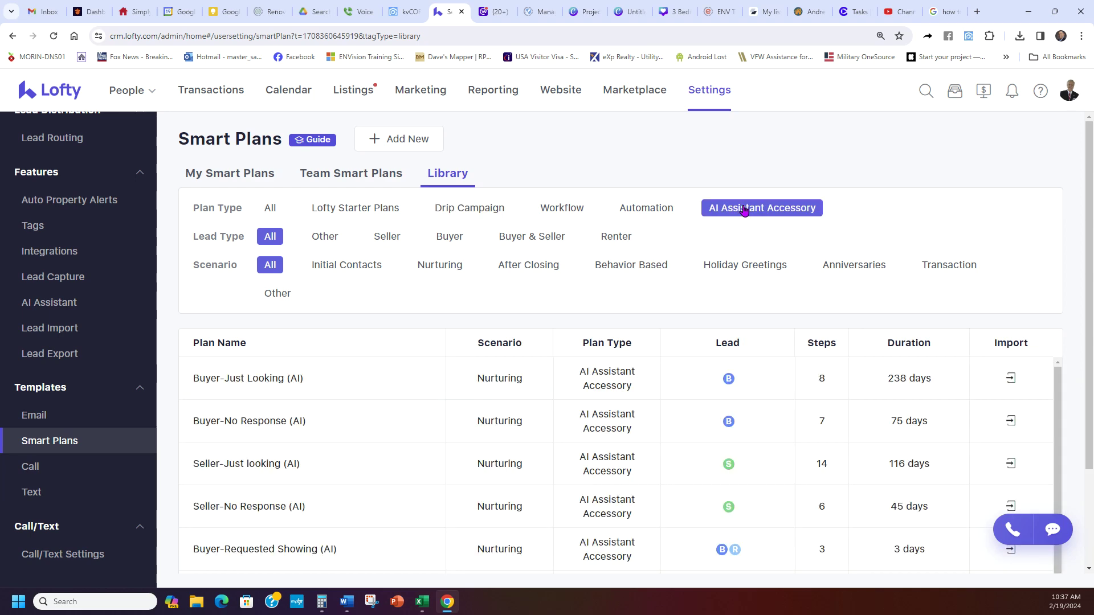
click(454, 237)
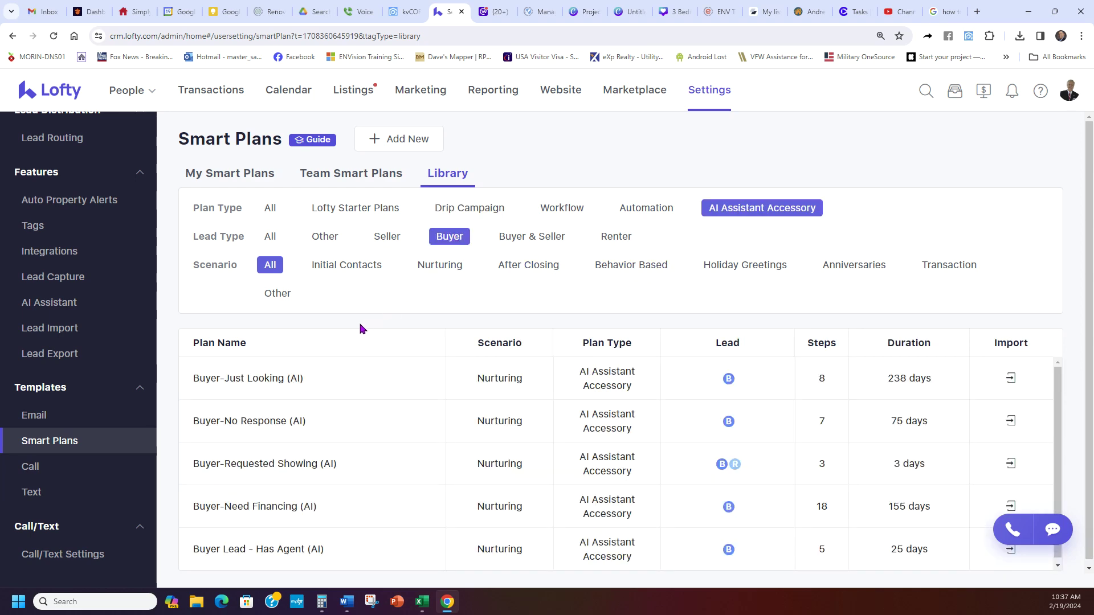
scroll(282, 450, down, 1)
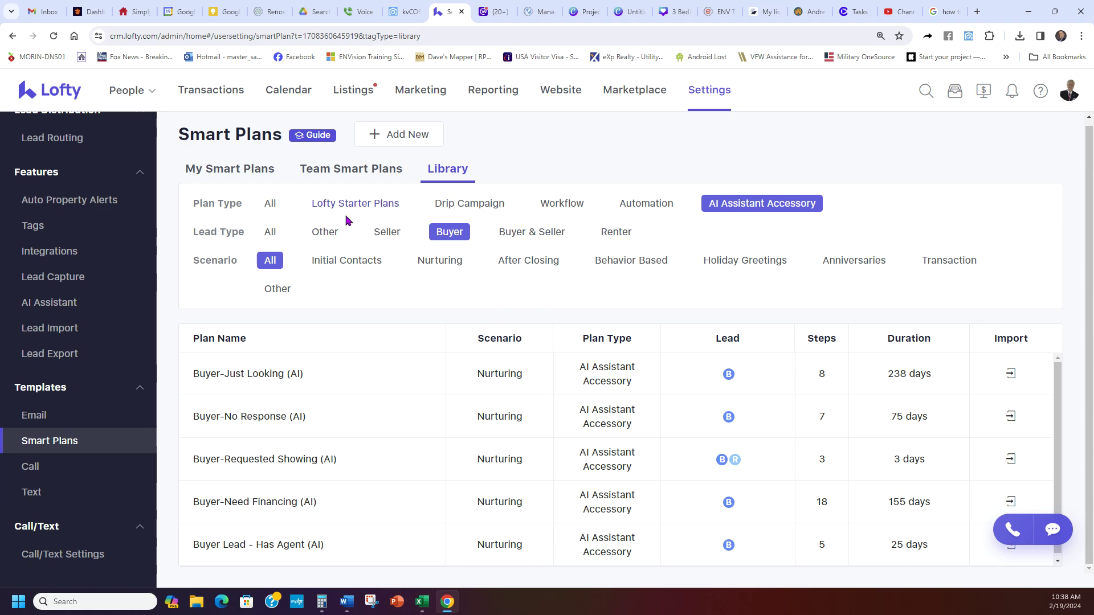
Reset lead and plan type to All, try Anniversaries, Transaction and Other scenarios, then All.
click(270, 231)
click(270, 203)
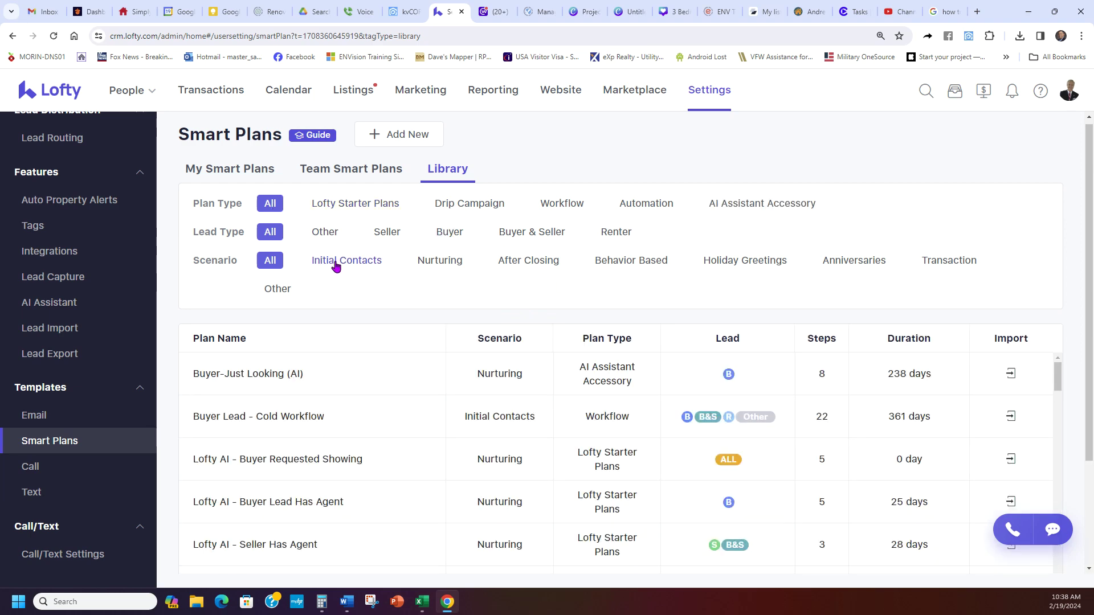
click(854, 262)
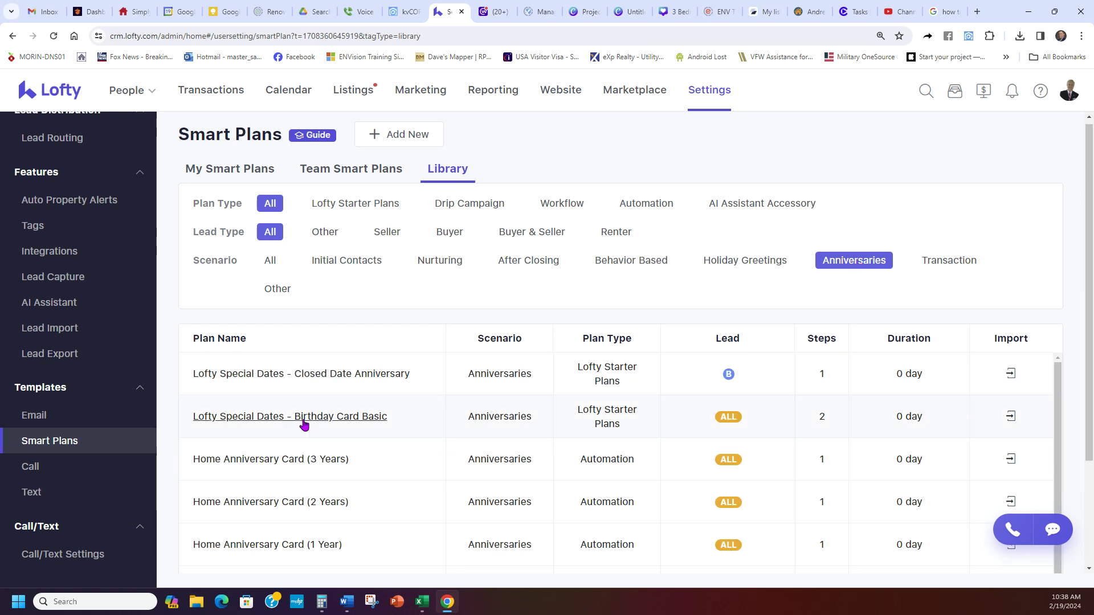
scroll(393, 388, down, 3)
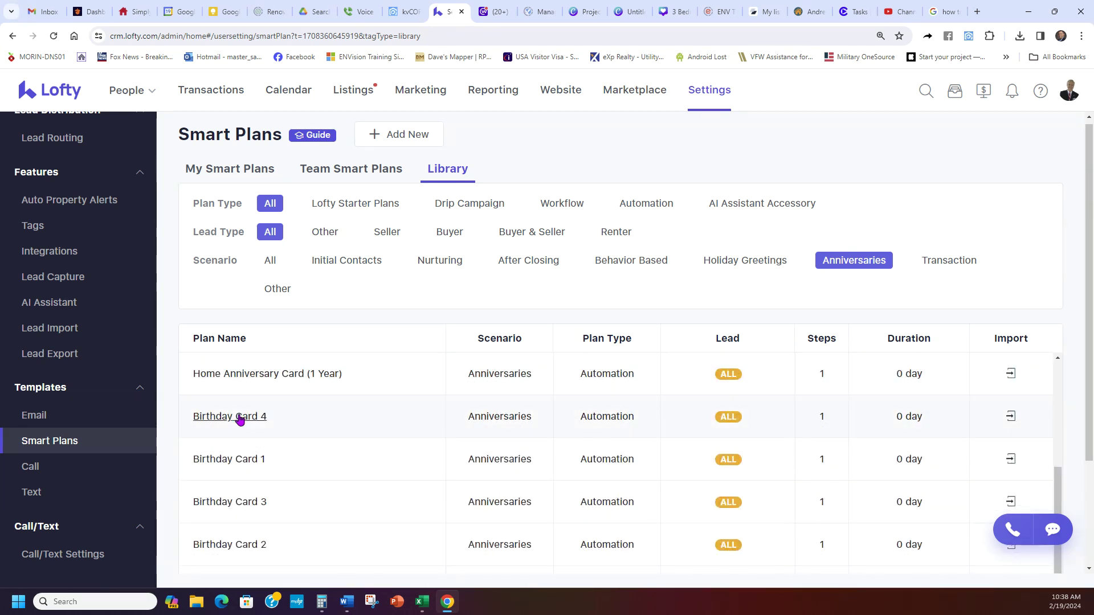
scroll(415, 454, up, 3)
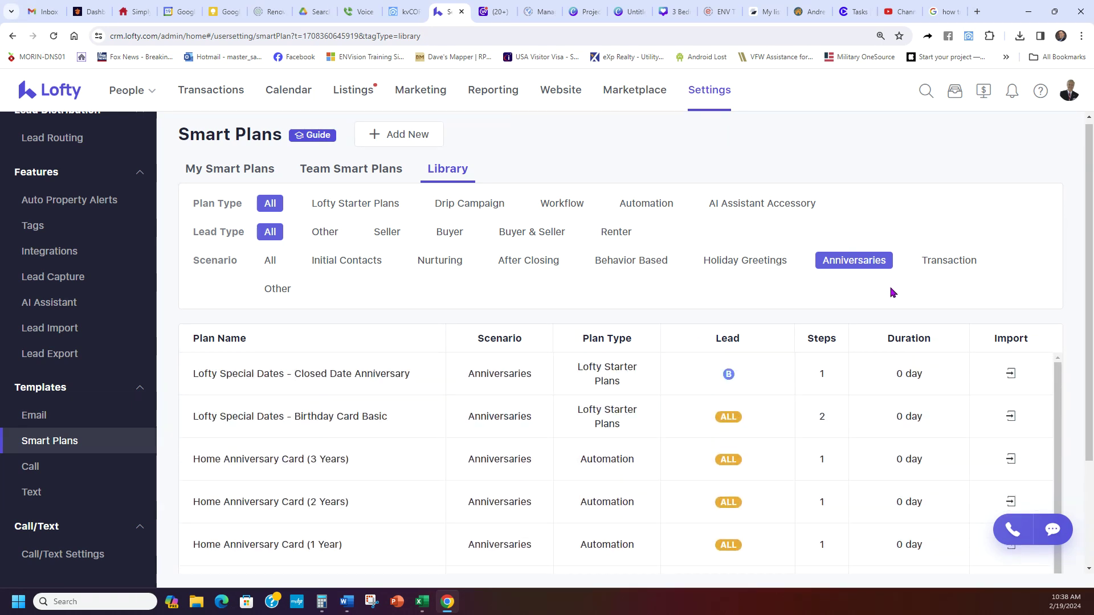
click(950, 260)
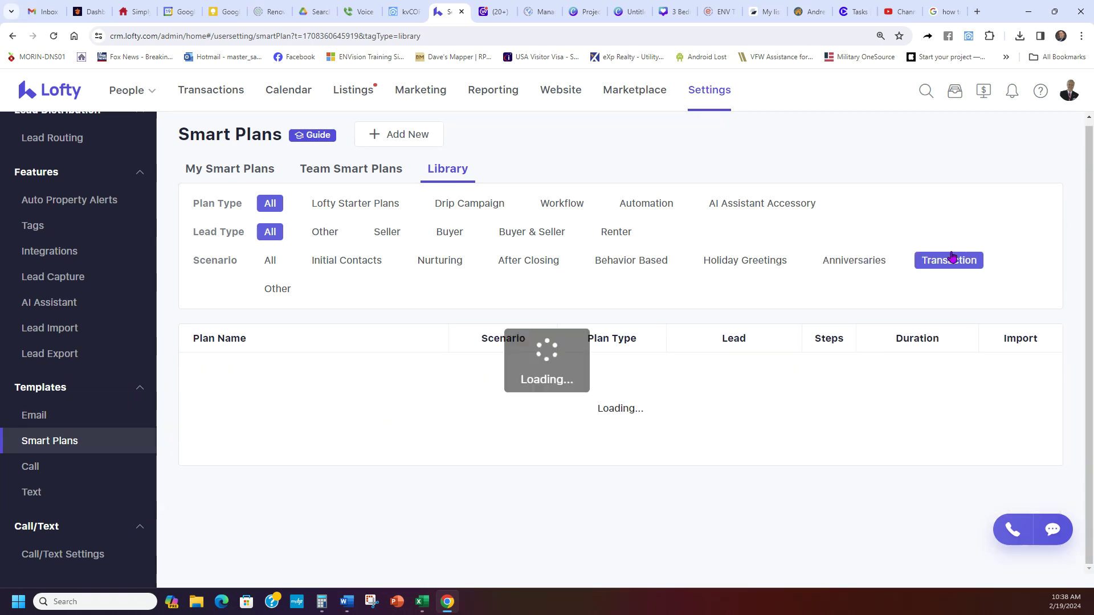
click(279, 289)
click(260, 259)
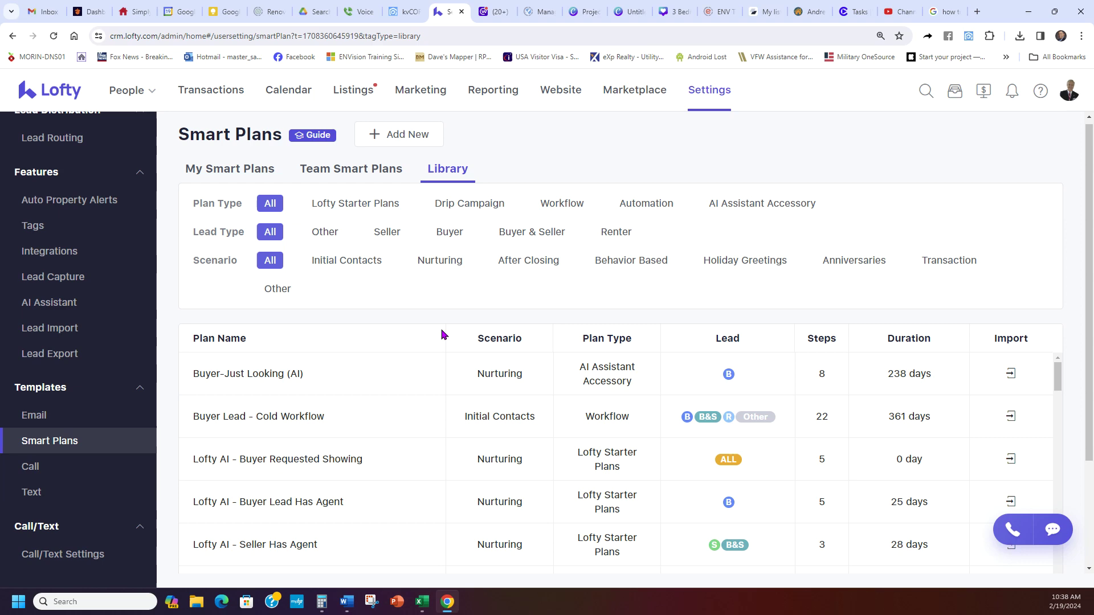
Switch back to My Smart Plans to see the six plans, including the Buyer, Renter and Seller drips.
click(242, 178)
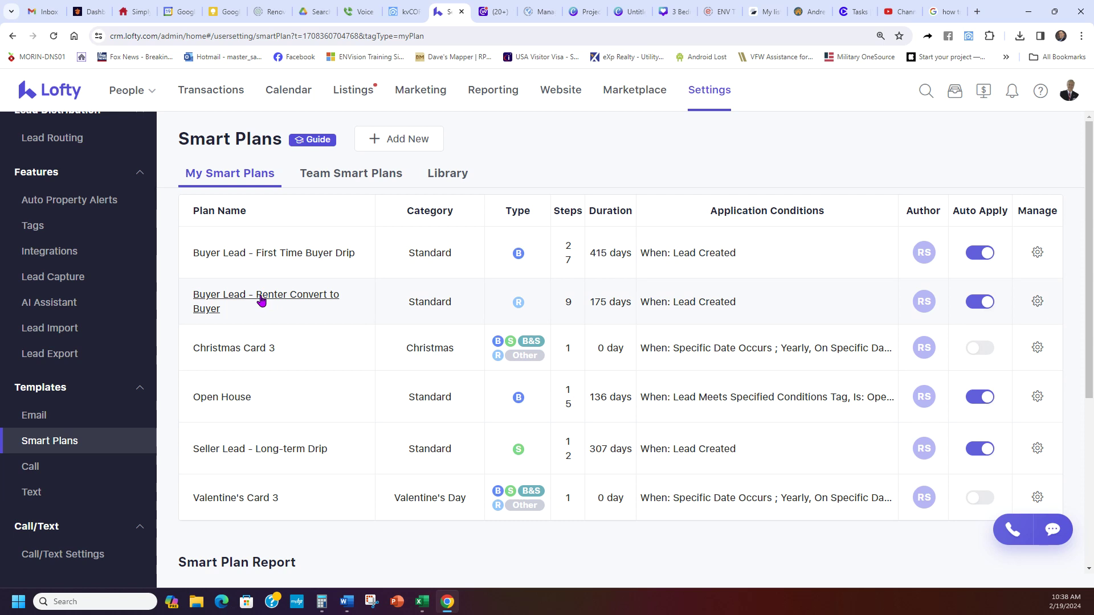
mouse_move(219, 309)
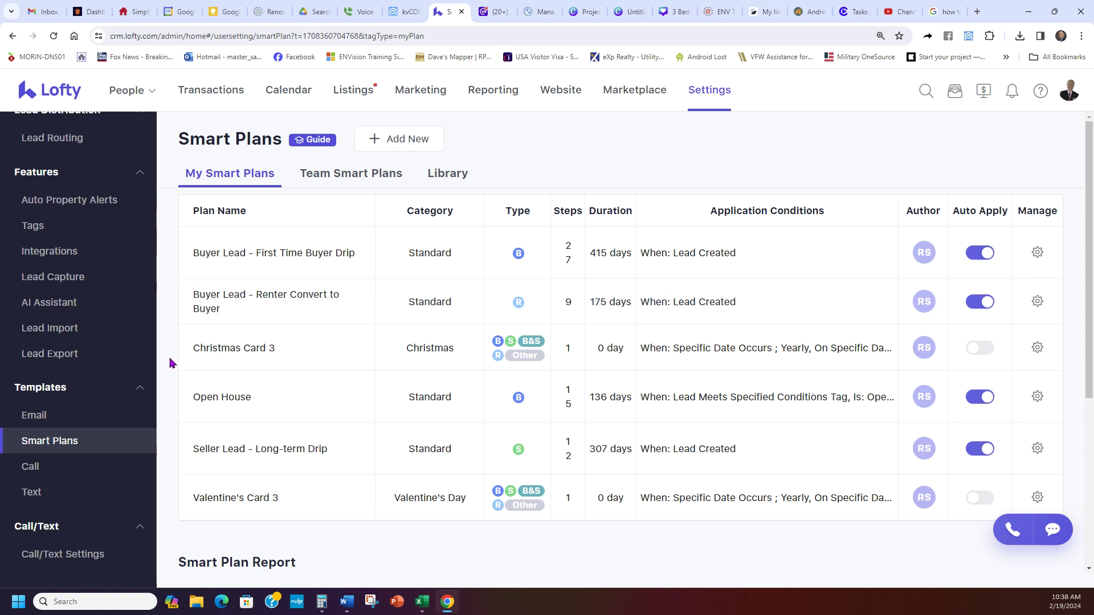